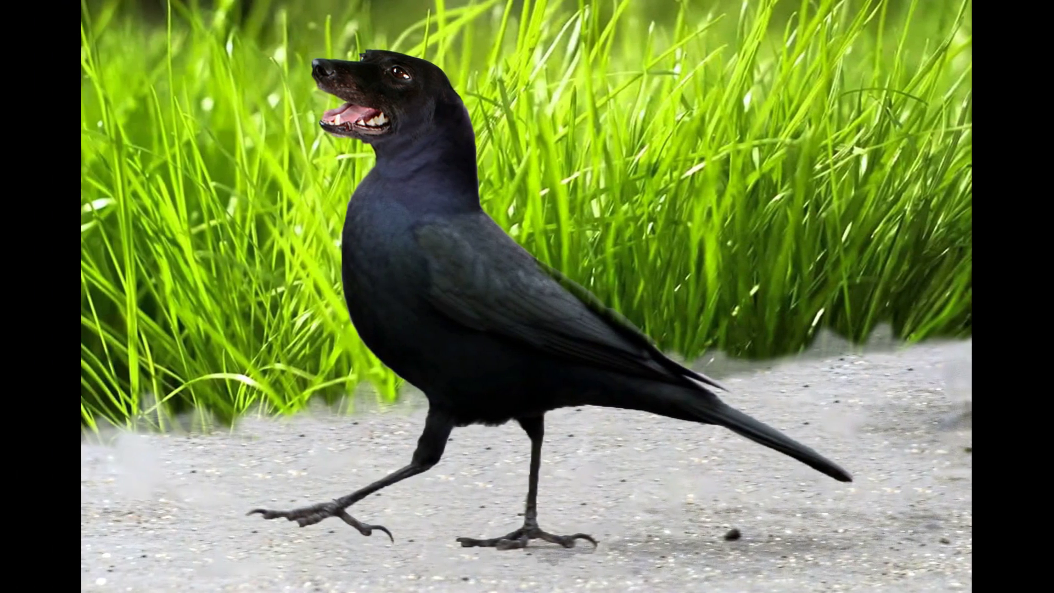
# Watch the finished bird-with-dog-head composite preview, with the blackbird and dog documents open
pyautogui.scroll(-3, 370, 316)
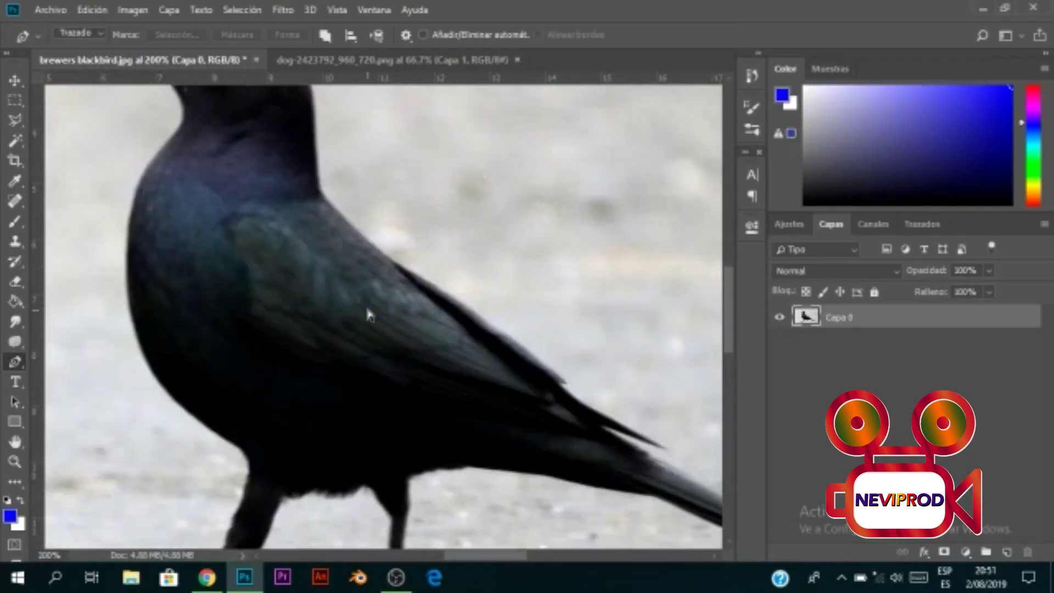
# Magic Wand-select the dog cut-out and drag it into the blackbird photo
pyautogui.scroll(-2, 369, 316)
pyautogui.click(373, 60)
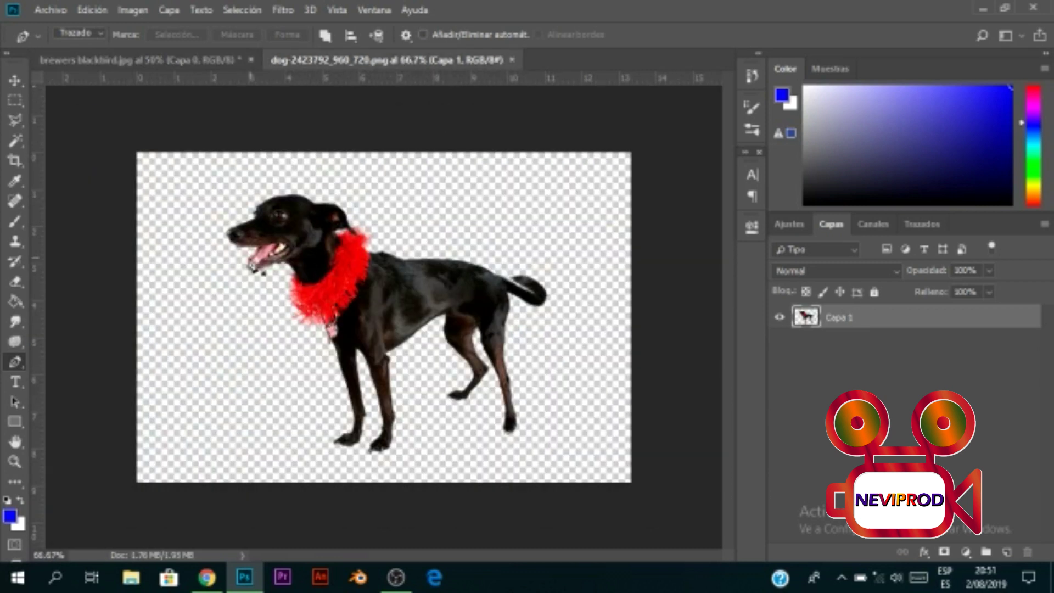
pyautogui.press('w')
pyautogui.click(224, 221)
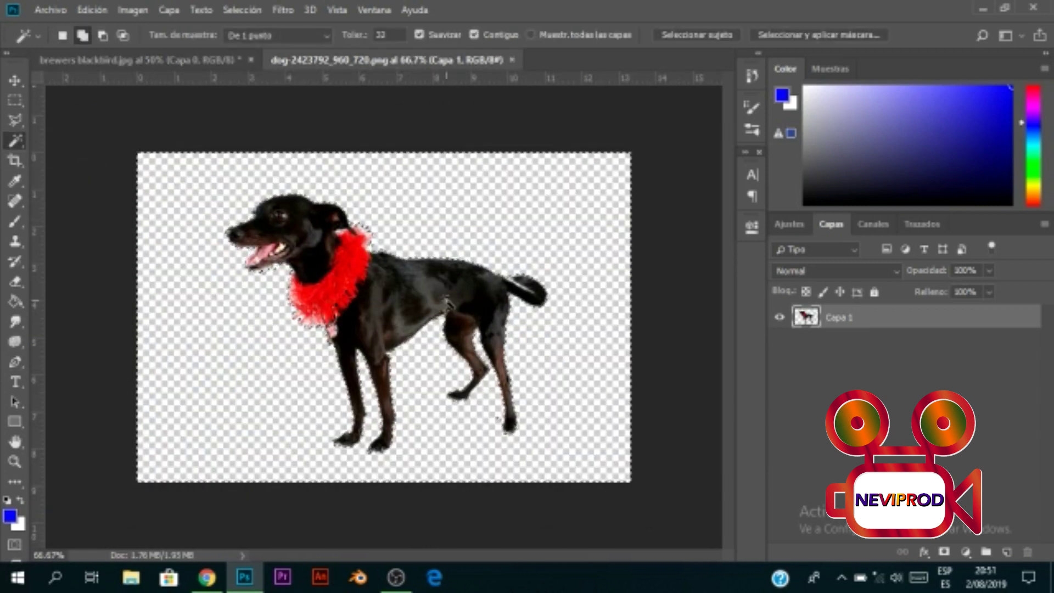
pyautogui.click(15, 81)
pyautogui.moveTo(383, 333); pyautogui.dragTo(346, 319)
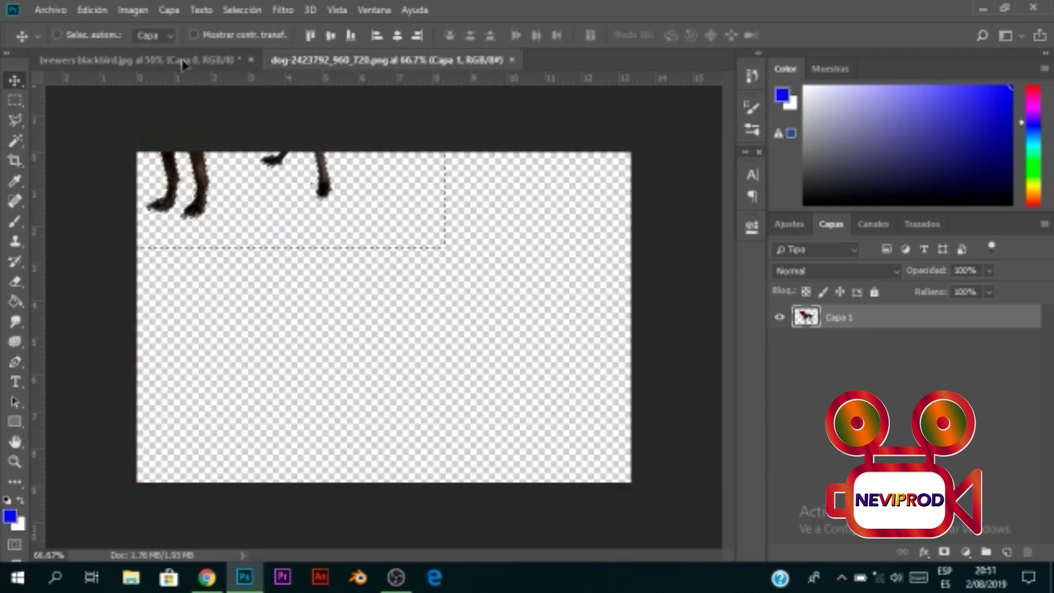
# Rotate and enlarge the dog layer so its head sits over the bird's head
pyautogui.hotkey('ctrl', 't')
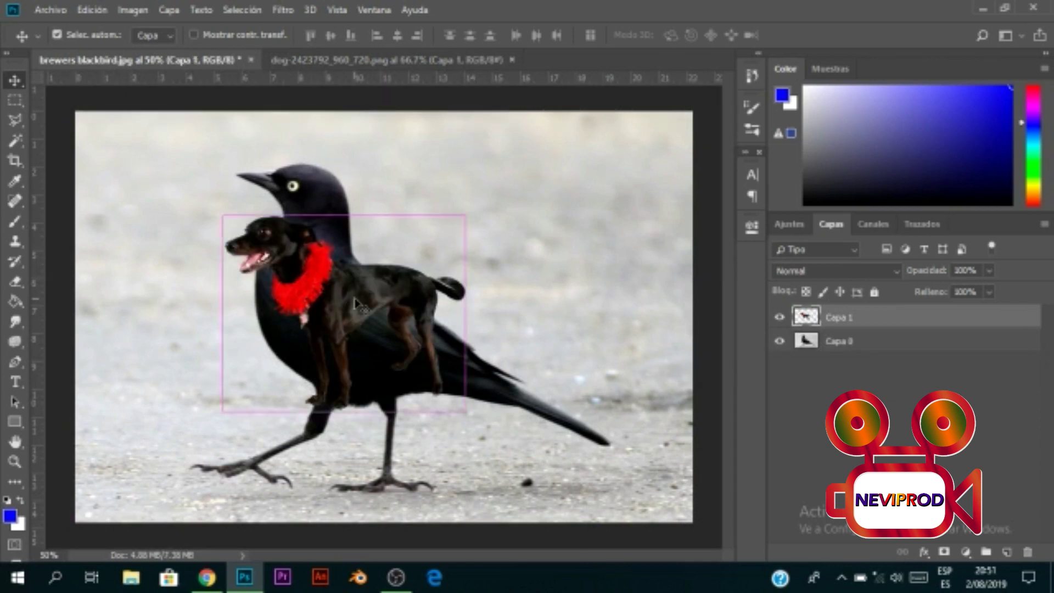
pyautogui.moveTo(471, 210); pyautogui.dragTo(502, 242)
pyautogui.moveTo(436, 392)
pyautogui.mouseDown()
pyautogui.moveTo(415, 351)
pyautogui.moveTo(484, 338)
pyautogui.mouseUp()
pyautogui.moveTo(249, 135); pyautogui.dragTo(242, 127)
pyautogui.moveTo(164, 313); pyautogui.dragTo(157, 317)
pyautogui.moveTo(524, 246); pyautogui.dragTo(539, 255)
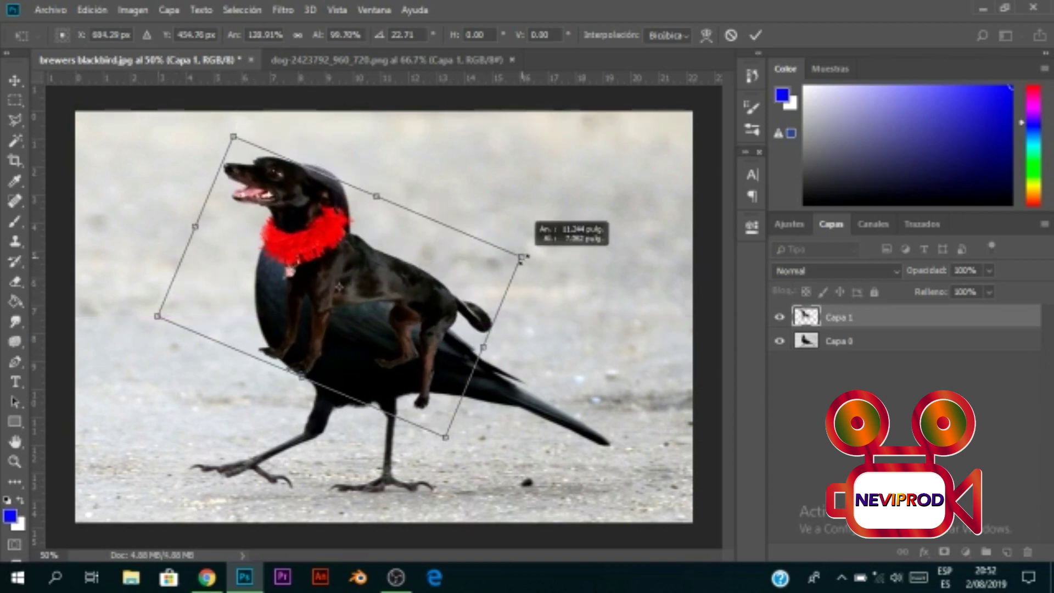
pyautogui.press('Return')
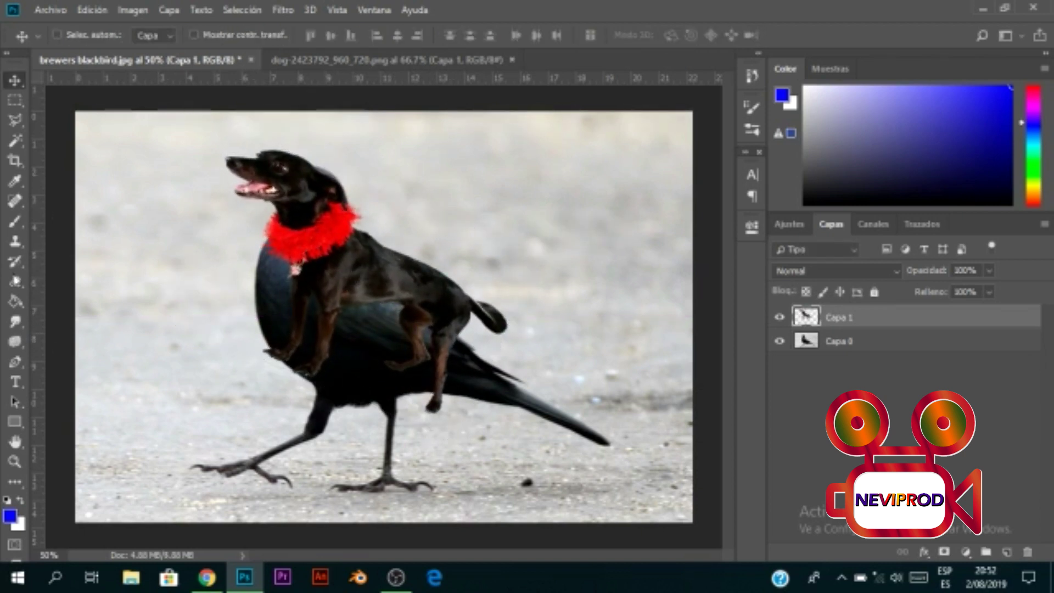
pyautogui.click(15, 281)
# Erase the dog's body and red collar with the Eraser, keeping only the head
pyautogui.click(70, 284)
pyautogui.rightClick(317, 329)
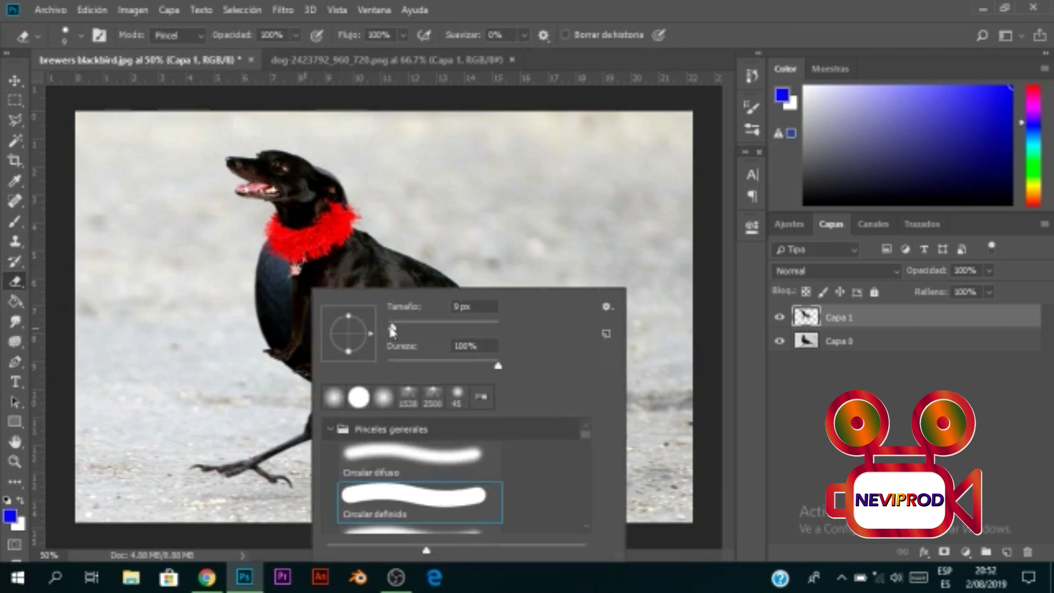
pyautogui.press('Return')
pyautogui.moveTo(289, 341)
pyautogui.mouseDown()
pyautogui.moveTo(483, 308)
pyautogui.moveTo(292, 308)
pyautogui.moveTo(280, 275)
pyautogui.moveTo(299, 225)
pyautogui.moveTo(304, 246)
pyautogui.moveTo(337, 218)
pyautogui.mouseUp()
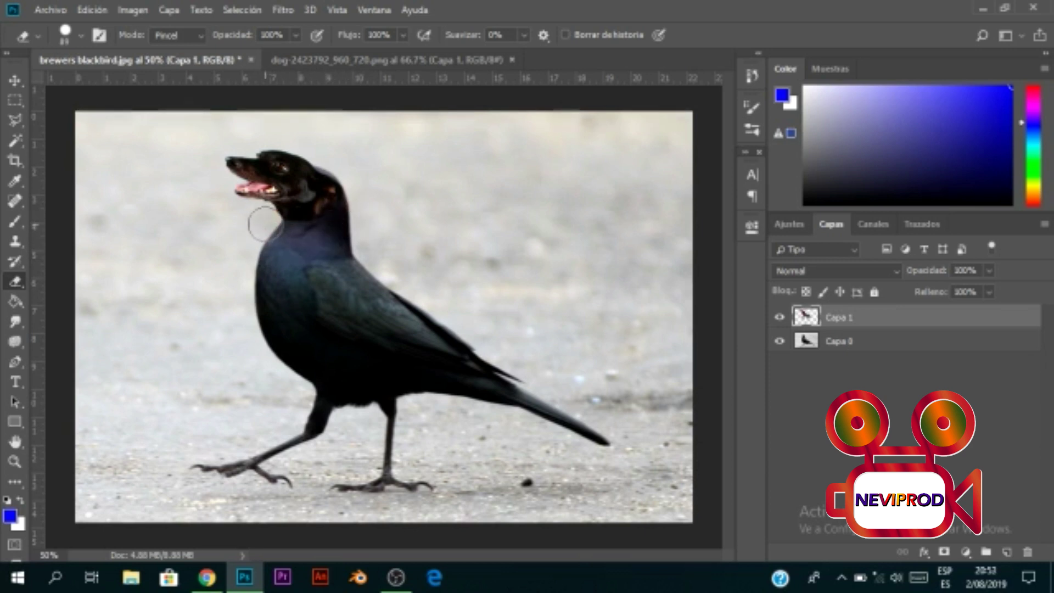
pyautogui.click(15, 101)
pyautogui.moveTo(183, 134); pyautogui.dragTo(353, 242)
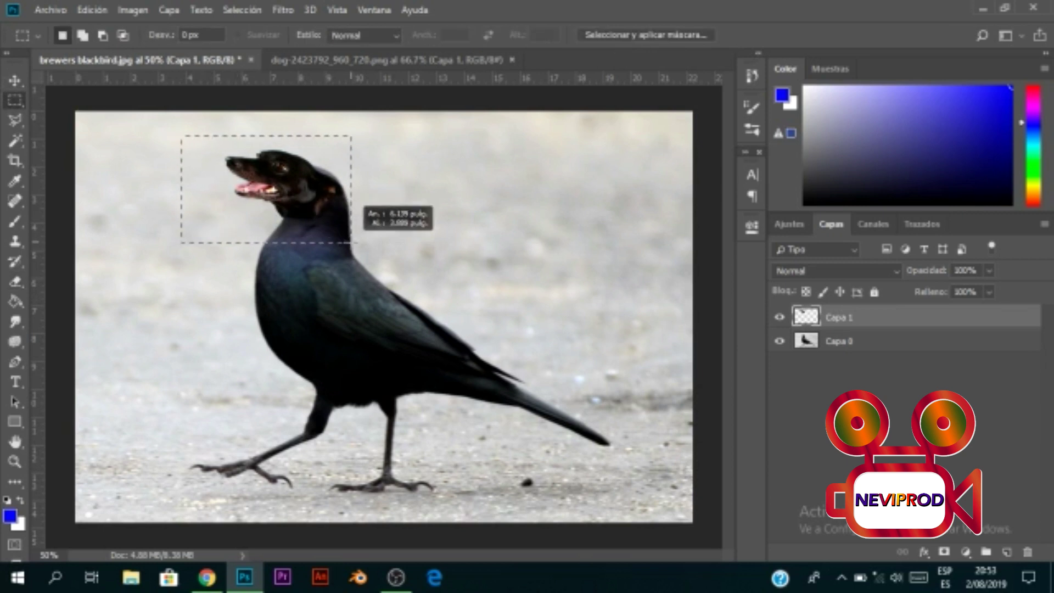
# Copy the dog head to its own layer, delete Capa 1, and shift the head right
pyautogui.hotkey('ctrl', 'j')
pyautogui.moveTo(890, 343); pyautogui.dragTo(1031, 552)
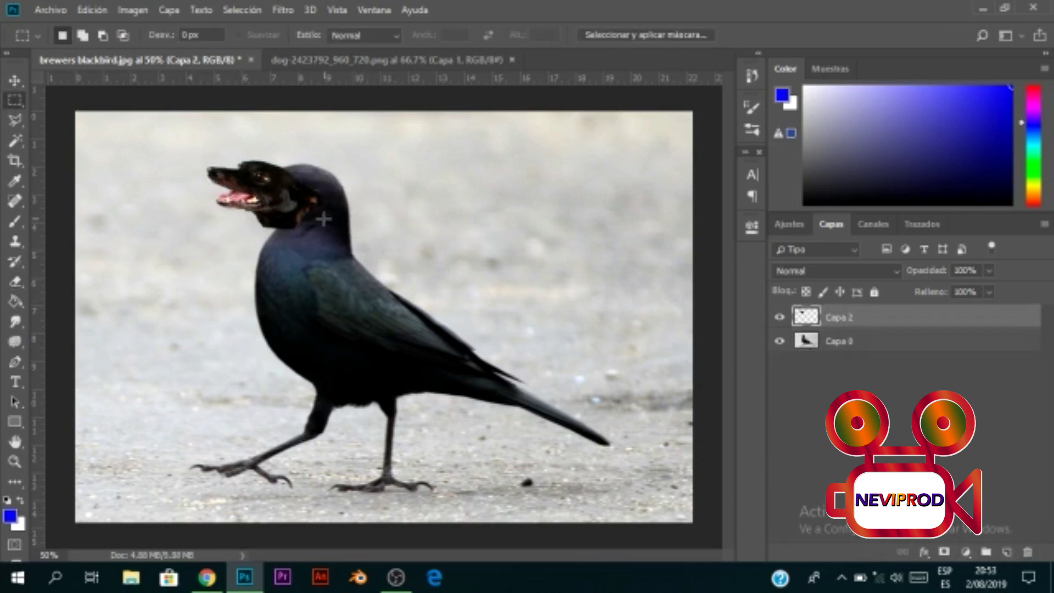
pyautogui.hotkey('ctrl', 't')
pyautogui.moveTo(262, 158); pyautogui.dragTo(290, 160)
# Warp the dog head, pulling its right corners in to fit the bird's neck
pyautogui.rightClick(315, 182)
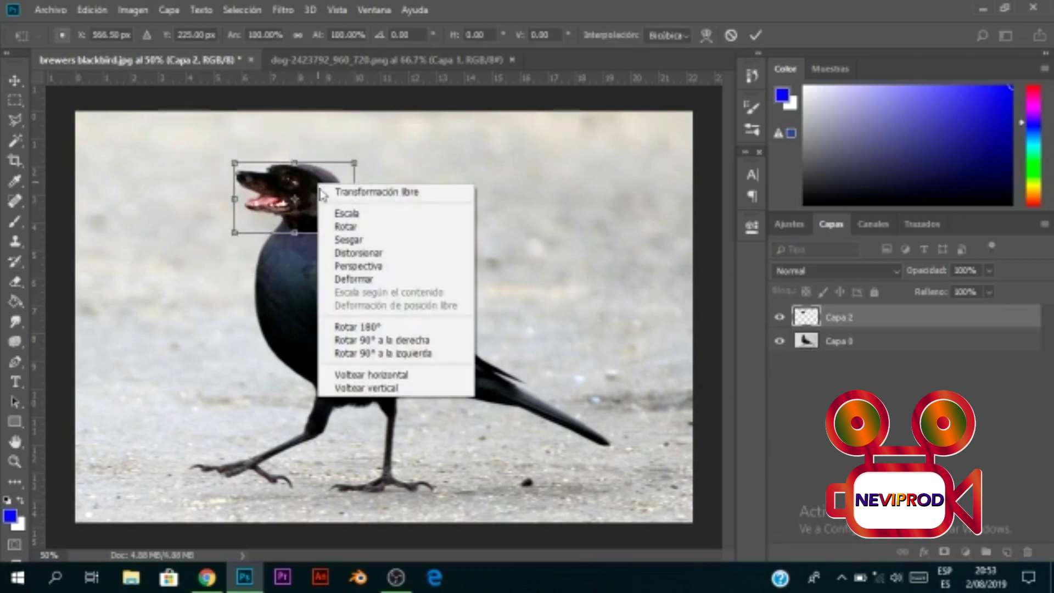
pyautogui.click(335, 281)
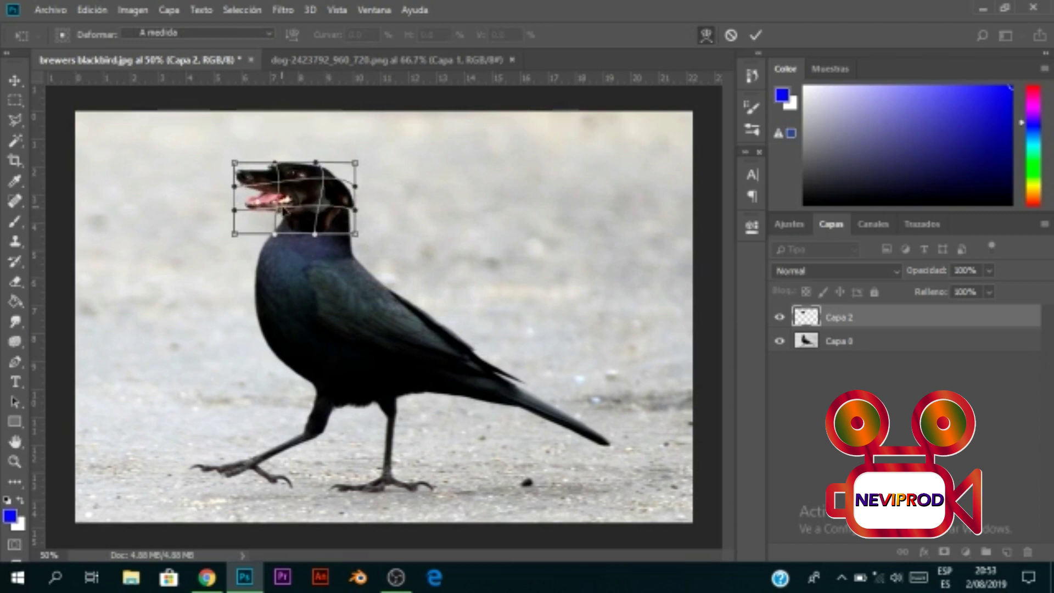
pyautogui.moveTo(356, 163); pyautogui.dragTo(351, 163)
pyautogui.moveTo(356, 234); pyautogui.dragTo(351, 232)
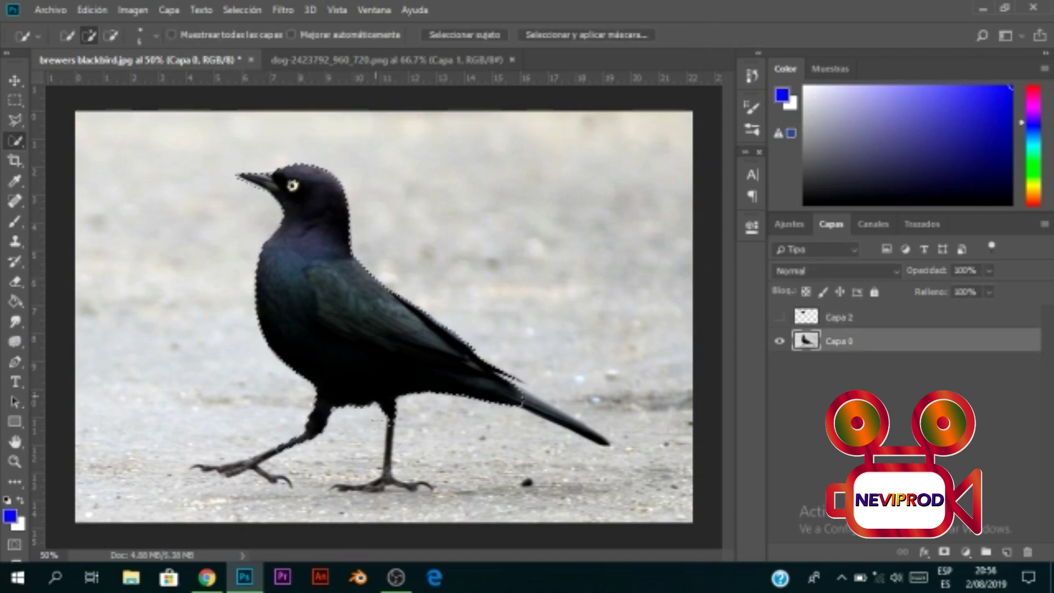
# Quick-select the bird with its legs, subtract the gravel, and copy it to a layer
pyautogui.moveTo(423, 478); pyautogui.dragTo(192, 467)
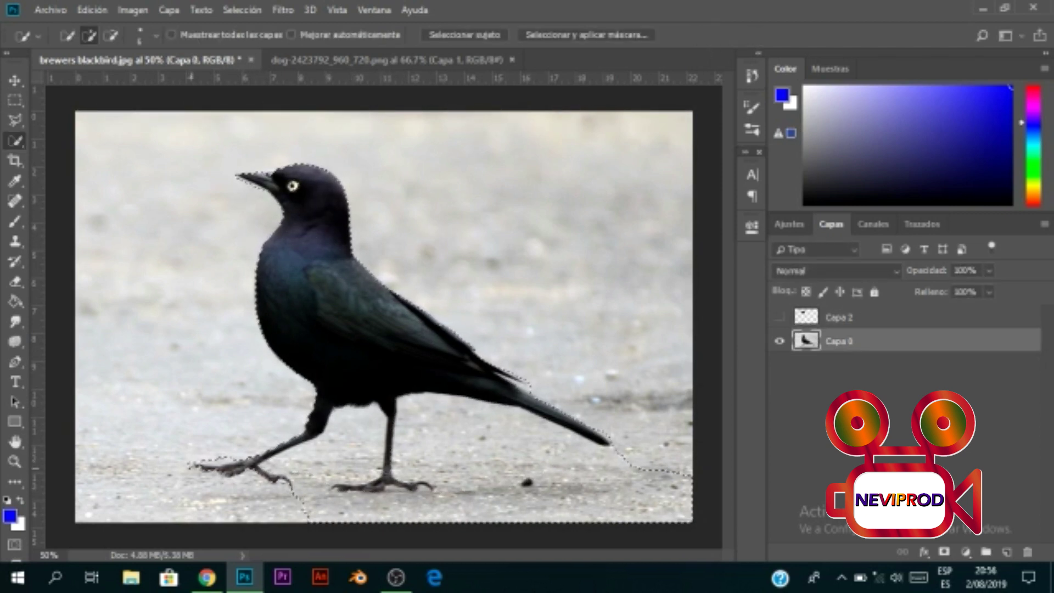
pyautogui.moveTo(631, 483)
pyautogui.mouseDown()
pyautogui.moveTo(450, 450)
pyautogui.moveTo(409, 431)
pyautogui.mouseUp()
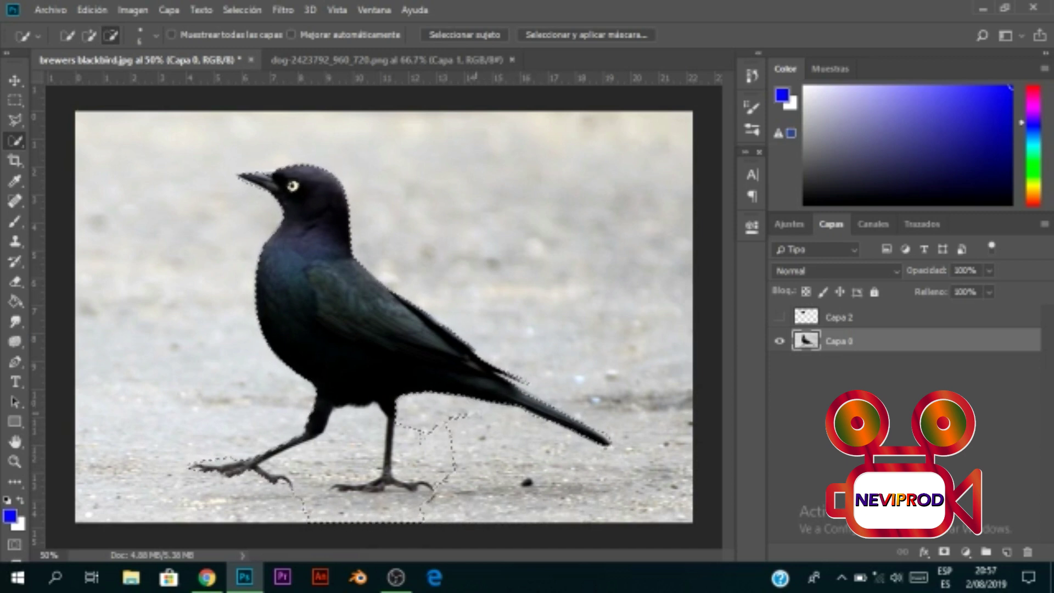
pyautogui.moveTo(453, 439)
pyautogui.mouseDown()
pyautogui.moveTo(426, 494)
pyautogui.moveTo(401, 406)
pyautogui.moveTo(357, 494)
pyautogui.moveTo(371, 426)
pyautogui.moveTo(384, 456)
pyautogui.mouseUp()
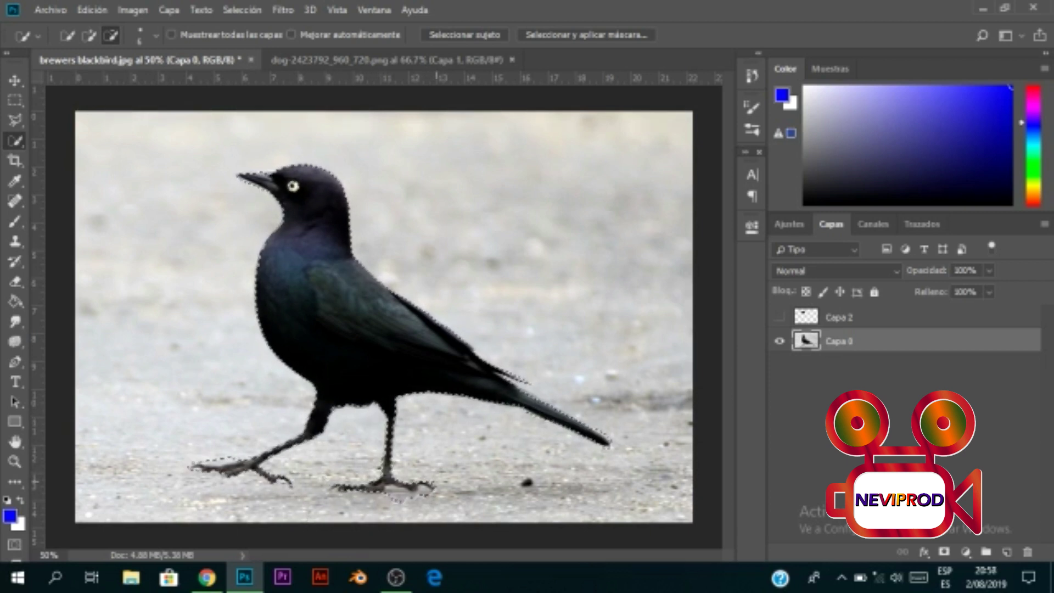
pyautogui.hotkey('ctrl', 'j')
# Hide the bird cut-out layer and marquee-select most of the original photo
pyautogui.click(780, 365)
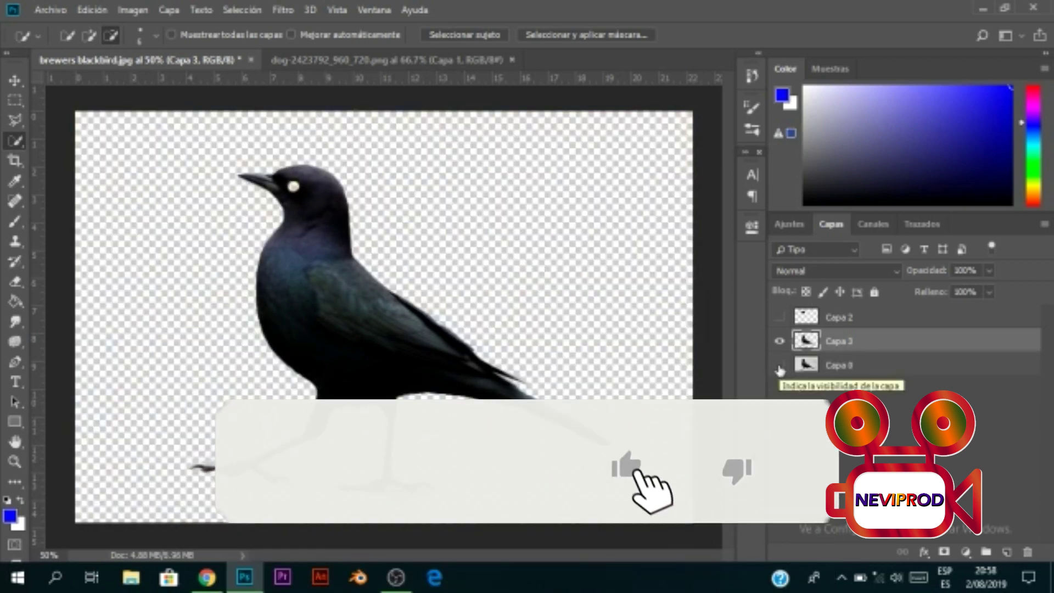
pyautogui.click(780, 365)
pyautogui.click(780, 341)
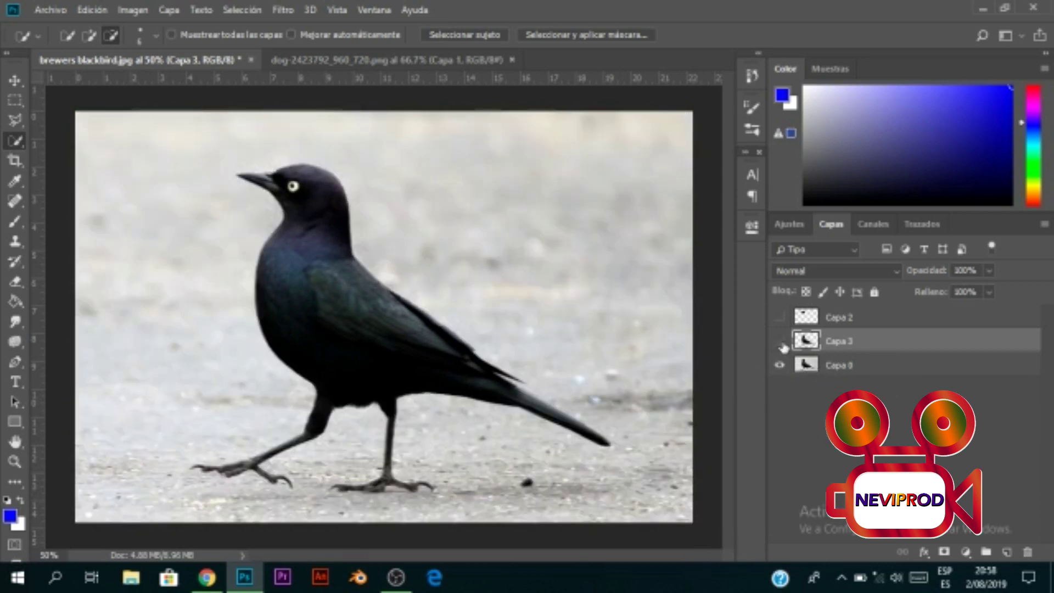
pyautogui.press('m')
pyautogui.moveTo(100, 125); pyautogui.dragTo(679, 457)
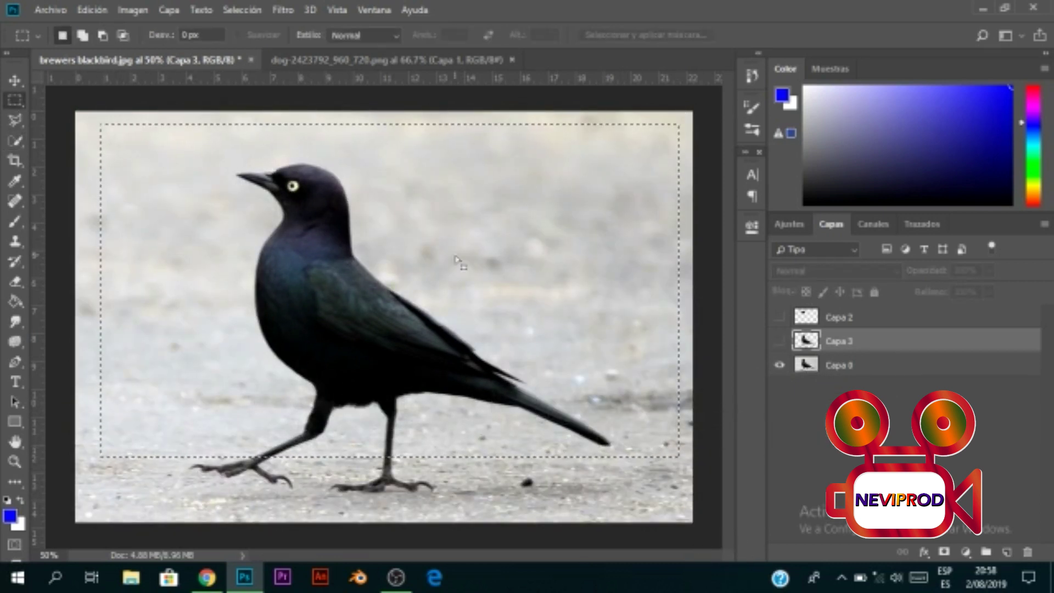
# Fill the selection with Content-Aware (Según el contenido) to remove the bird
pyautogui.rightClick(470, 234)
pyautogui.click(504, 416)
pyautogui.click(554, 136)
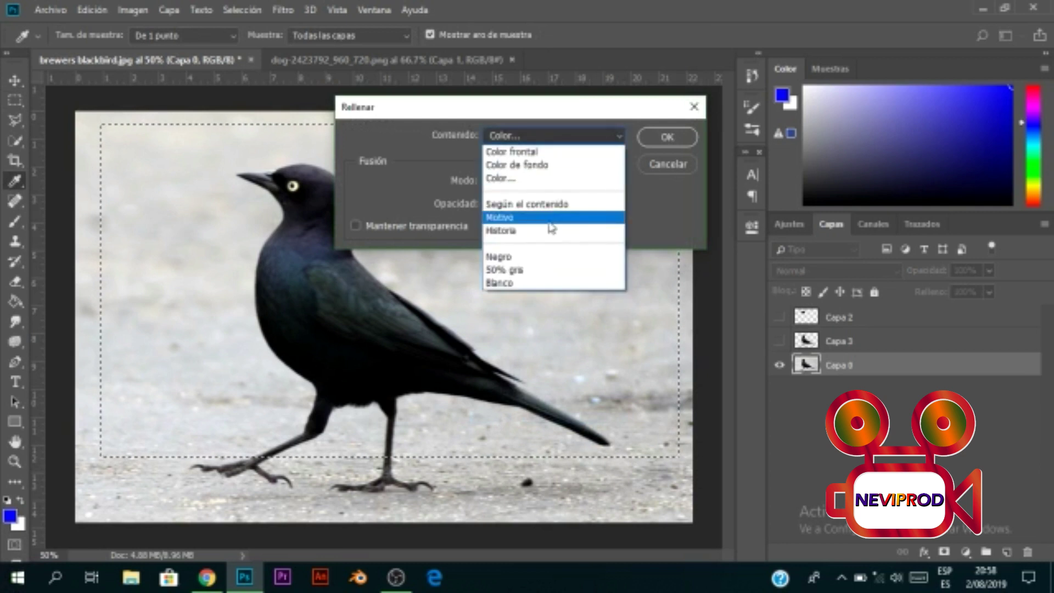
pyautogui.click(527, 204)
pyautogui.click(667, 137)
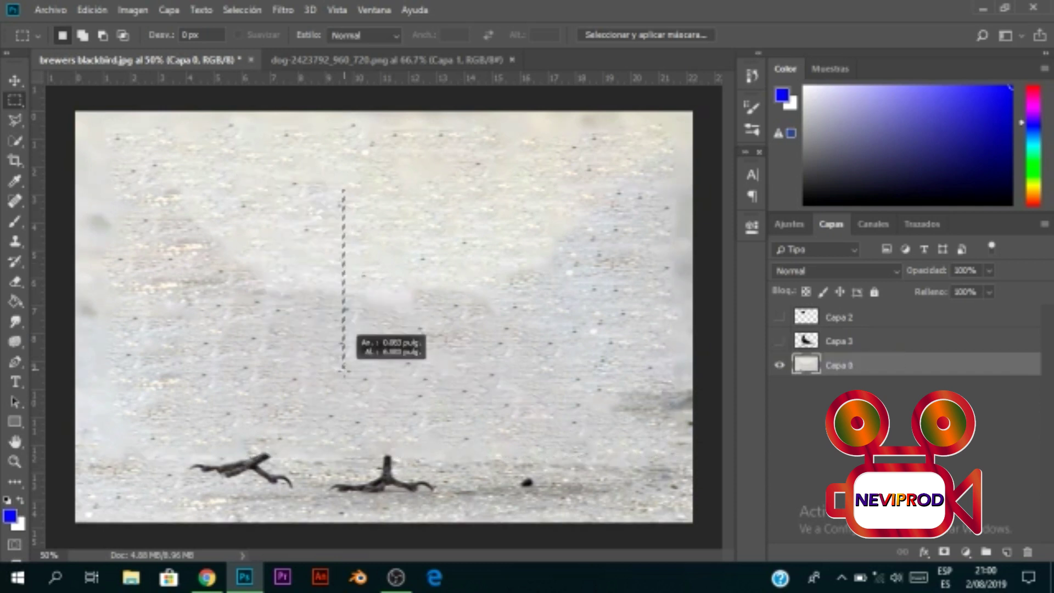
# Content-aware fill the leftover feet, then show the bird layer above the dog head
pyautogui.moveTo(155, 438); pyautogui.dragTo(490, 509)
pyautogui.rightClick(426, 481)
pyautogui.click(455, 372)
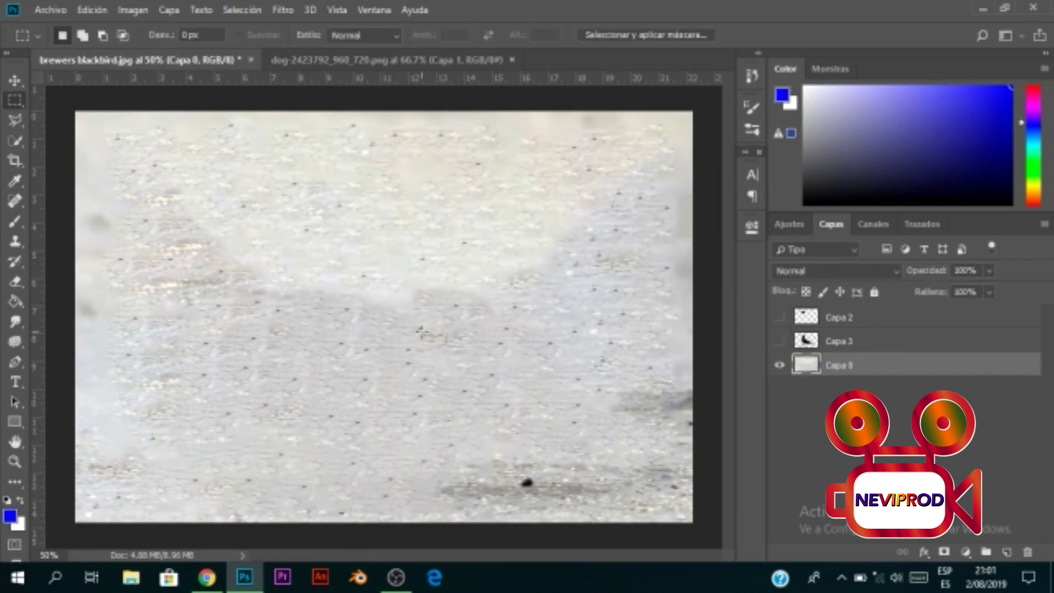
pyautogui.click(779, 341)
pyautogui.moveTo(839, 341); pyautogui.dragTo(839, 317)
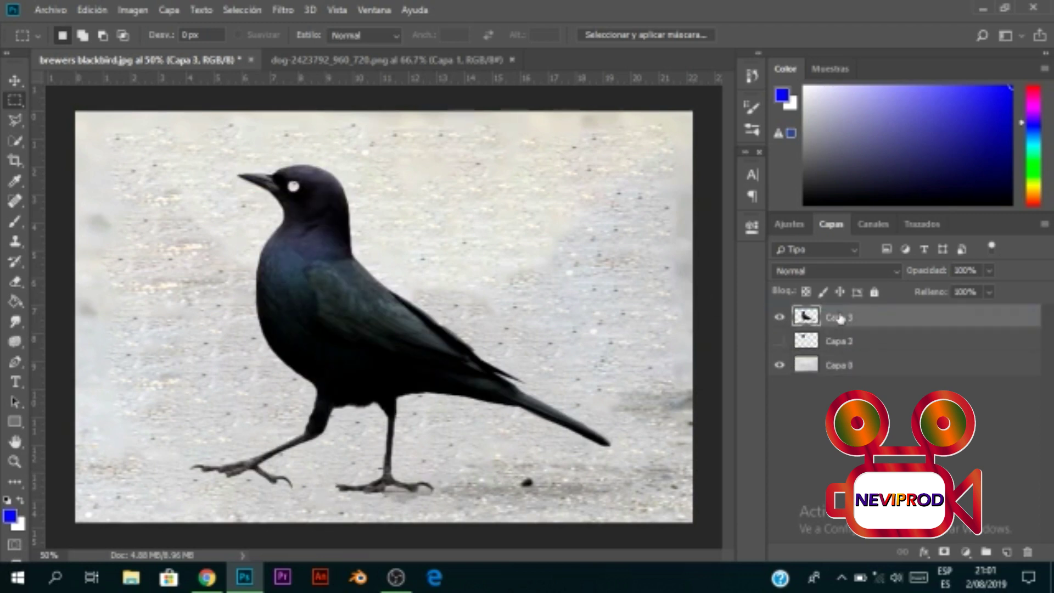
# Add a layer mask to the bird and paint black over its beak
pyautogui.click(780, 341)
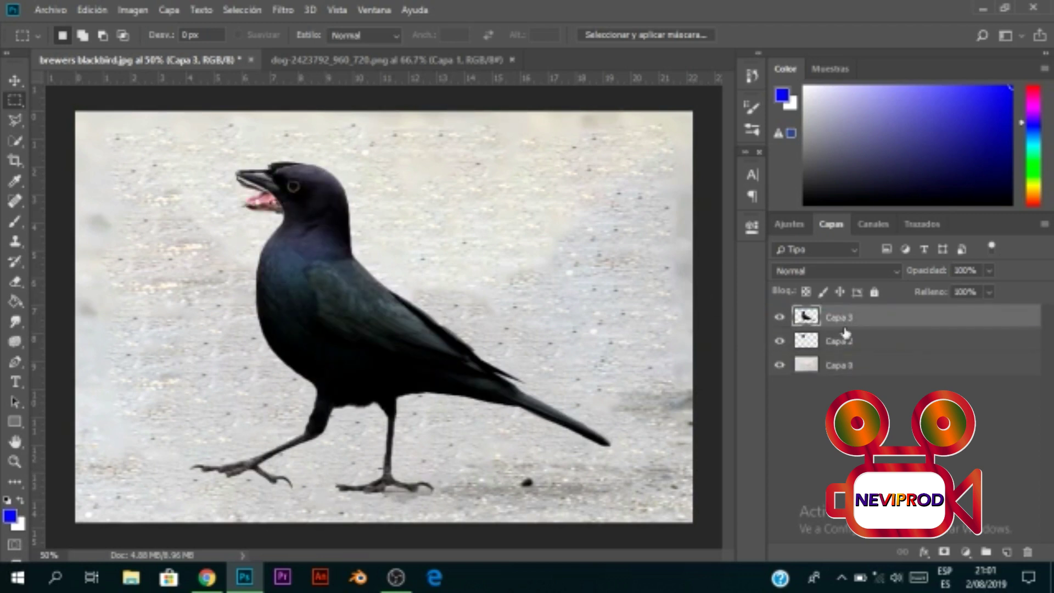
pyautogui.click(944, 551)
pyautogui.press('b')
pyautogui.moveTo(297, 198); pyautogui.dragTo(263, 177)
pyautogui.rightClick(279, 177)
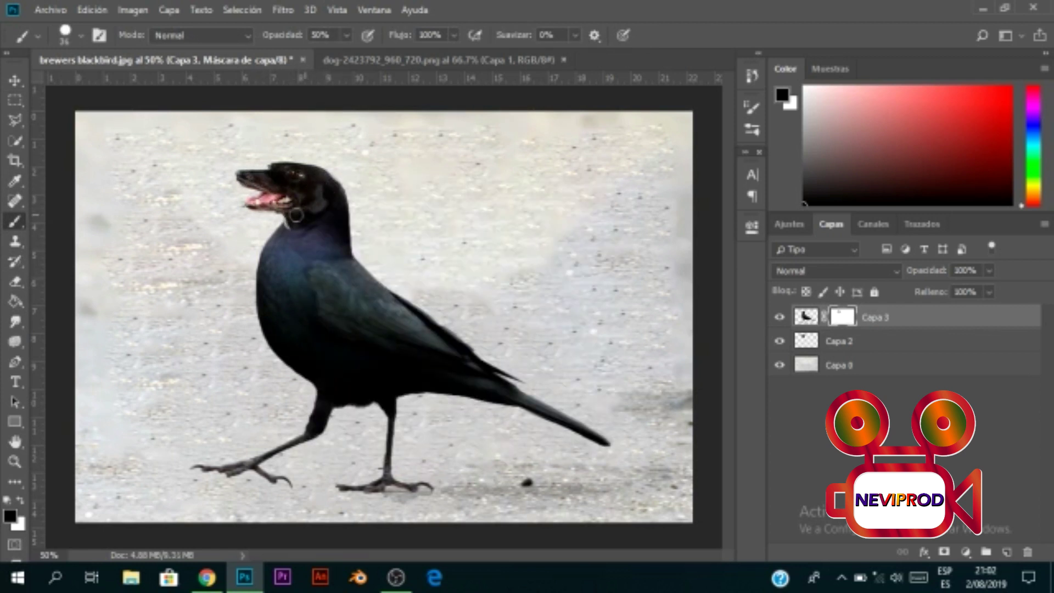
# Enlarge and tilt the dog head over the neck, then soften the mask brush
pyautogui.hotkey('alt', '[')
pyautogui.hotkey('ctrl', 't')
pyautogui.moveTo(236, 160); pyautogui.dragTo(224, 138)
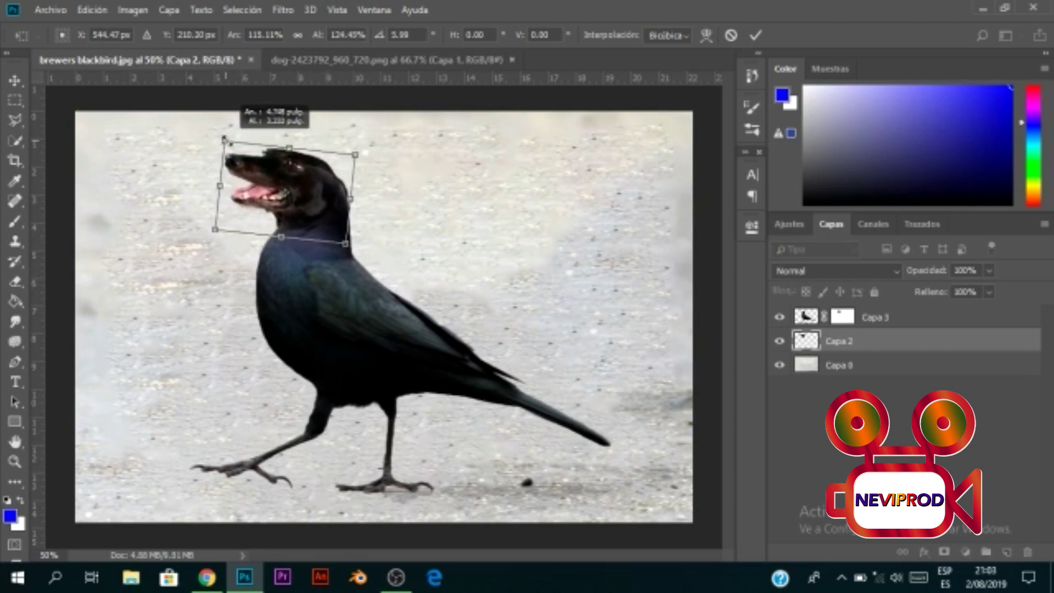
pyautogui.click(755, 35)
pyautogui.hotkey('alt', ']')
pyautogui.hotkey('shift', '[')
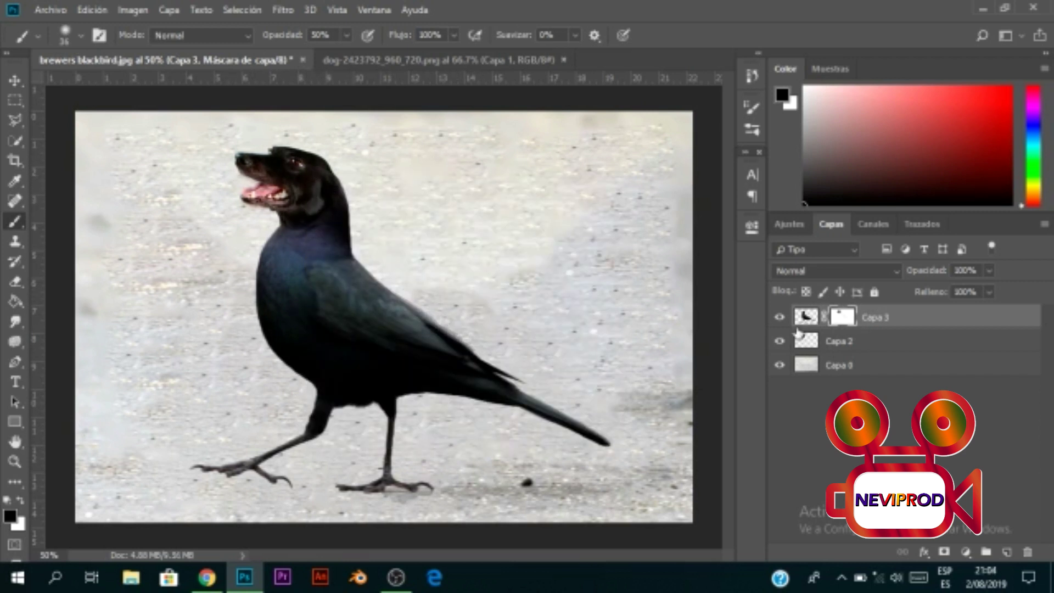
pyautogui.click(806, 317)
pyautogui.click(15, 322)
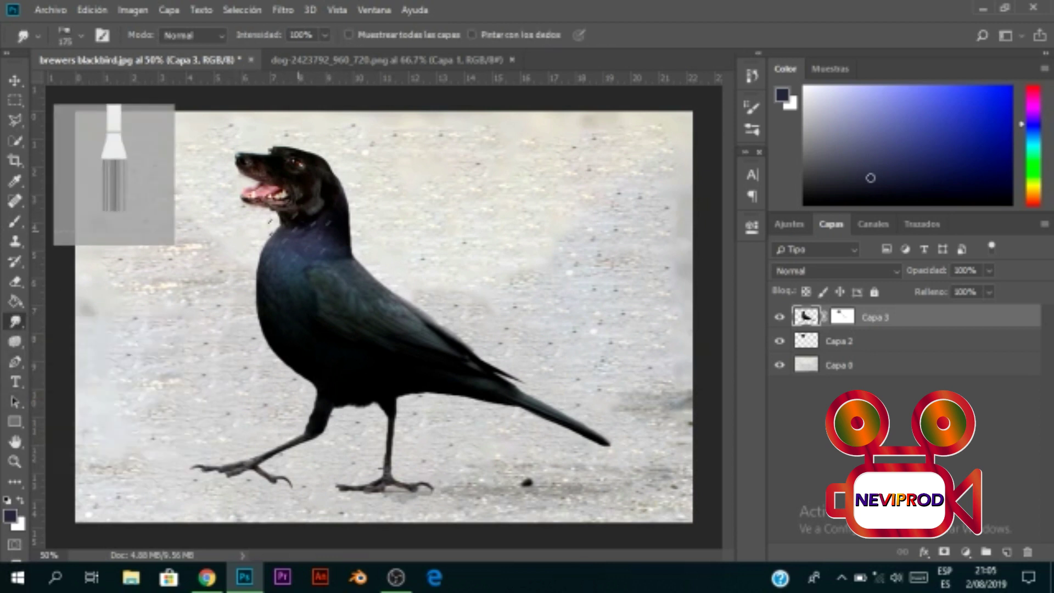
# Merge the dog head into the bird layer and set up a larger Clone Stamp brush
pyautogui.click(15, 221)
pyautogui.rightClick(907, 318)
pyautogui.click(714, 496)
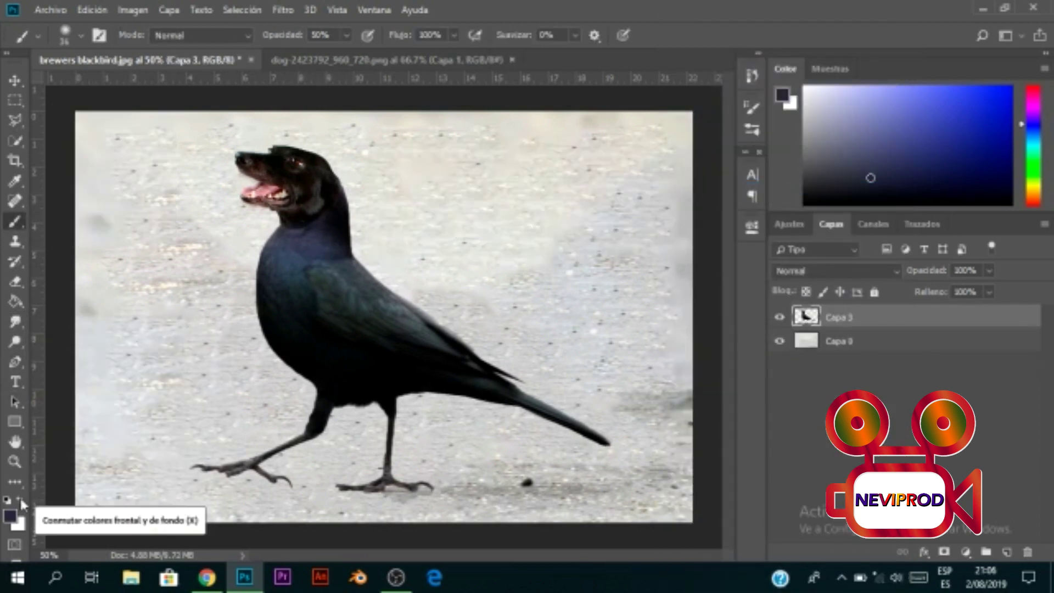
pyautogui.click(15, 241)
pyautogui.scroll(2, 385, 209)
pyautogui.rightClick(234, 274)
pyautogui.moveTo(308, 321); pyautogui.dragTo(319, 320)
pyautogui.press('Return')
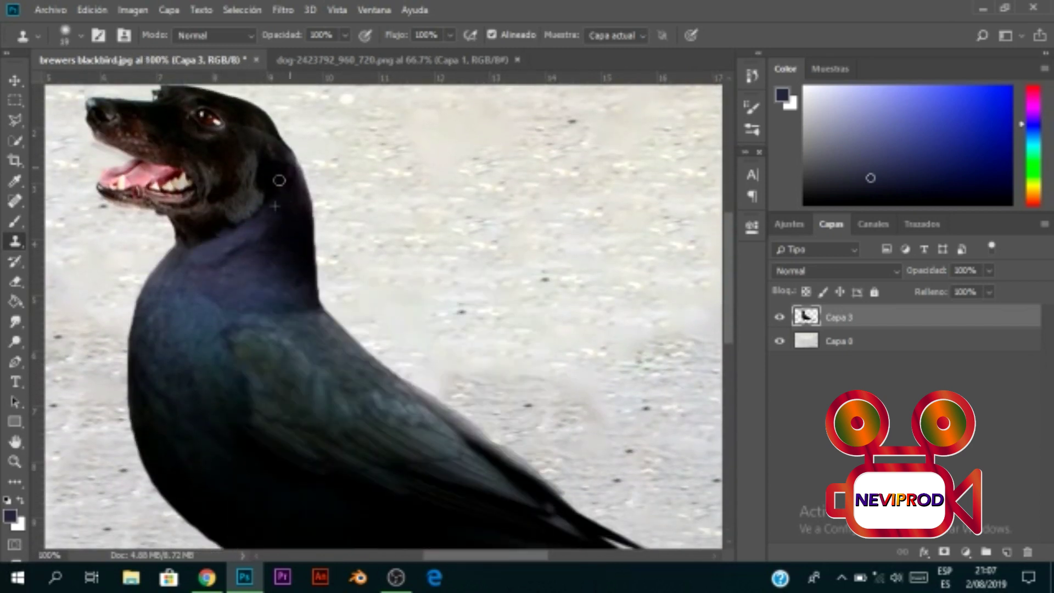
# Set clone opacity to 30% and sample dark fur near the head
pyautogui.moveTo(345, 34); pyautogui.dragTo(323, 69)
pyautogui.click(282, 172)
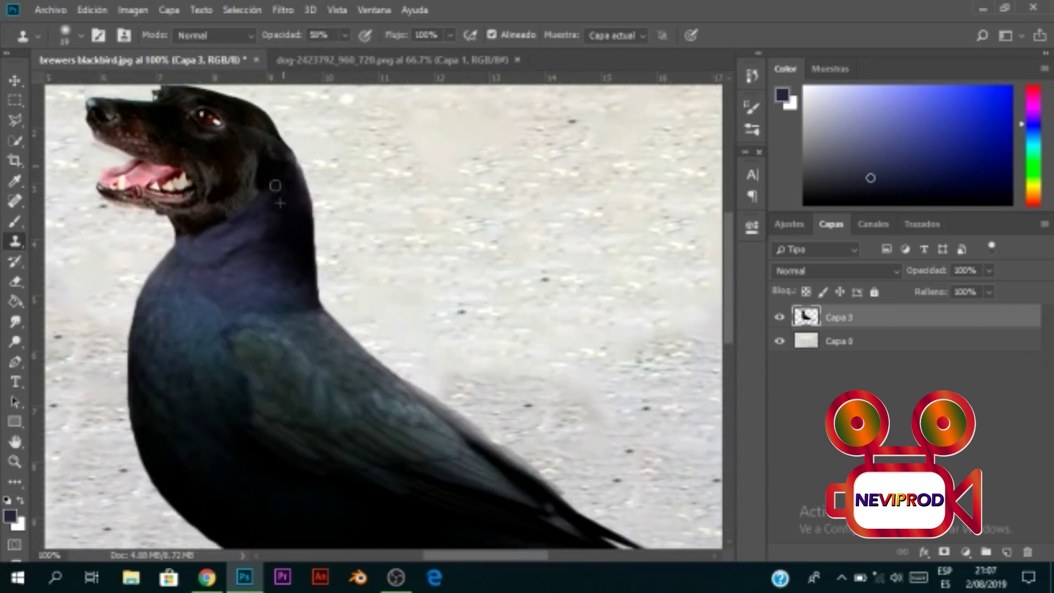
pyautogui.scroll(4, 187, 220)
pyautogui.press('3')
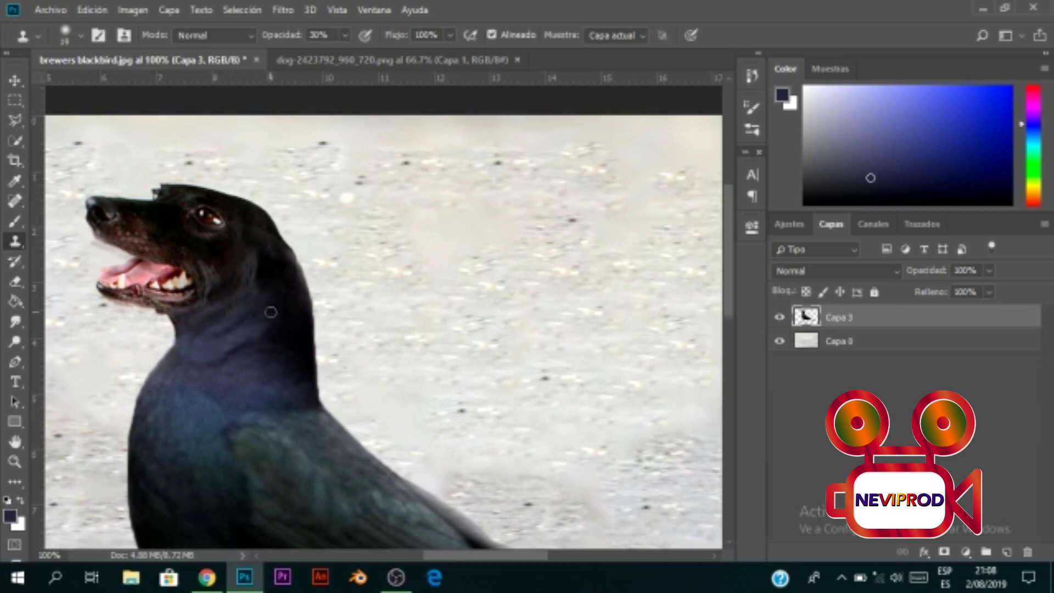
pyautogui.scroll(-2, 256, 284)
pyautogui.scroll(2, 256, 308)
pyautogui.scroll(-2, 258, 336)
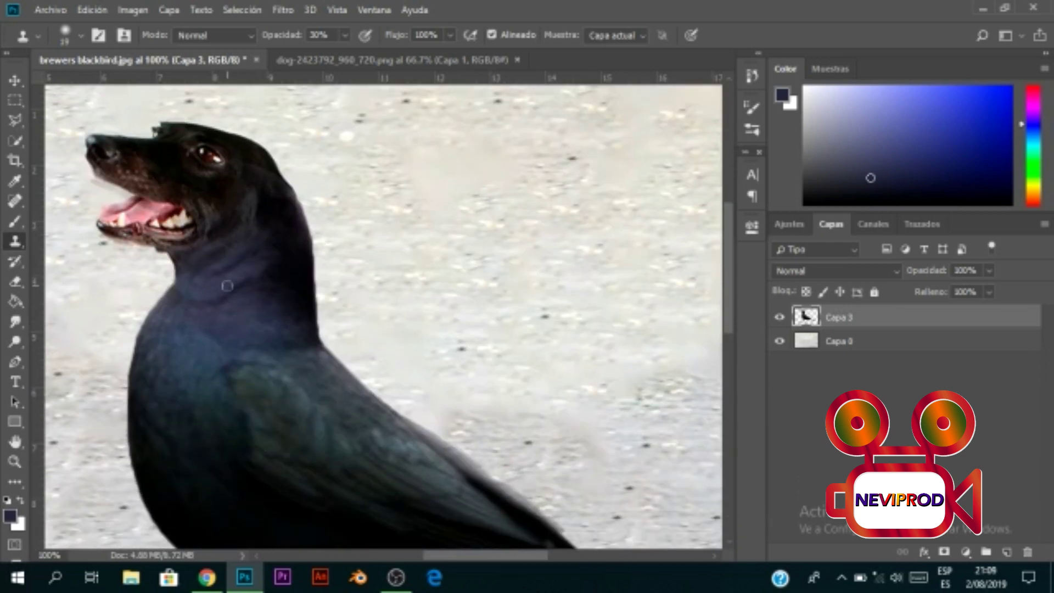
pyautogui.scroll(3, 190, 248)
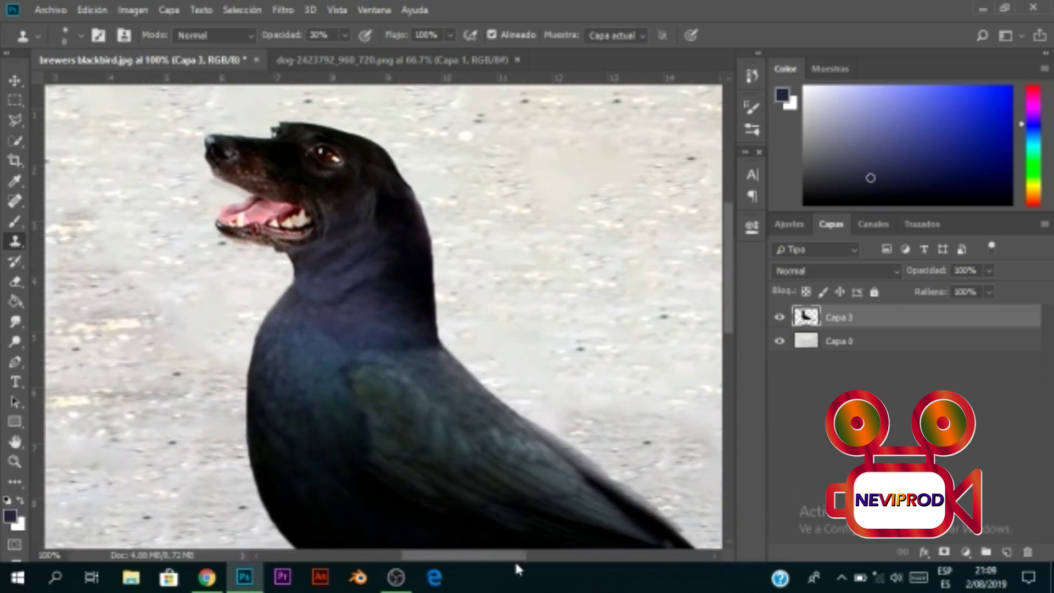
pyautogui.rightClick(317, 314)
pyautogui.click(317, 314)
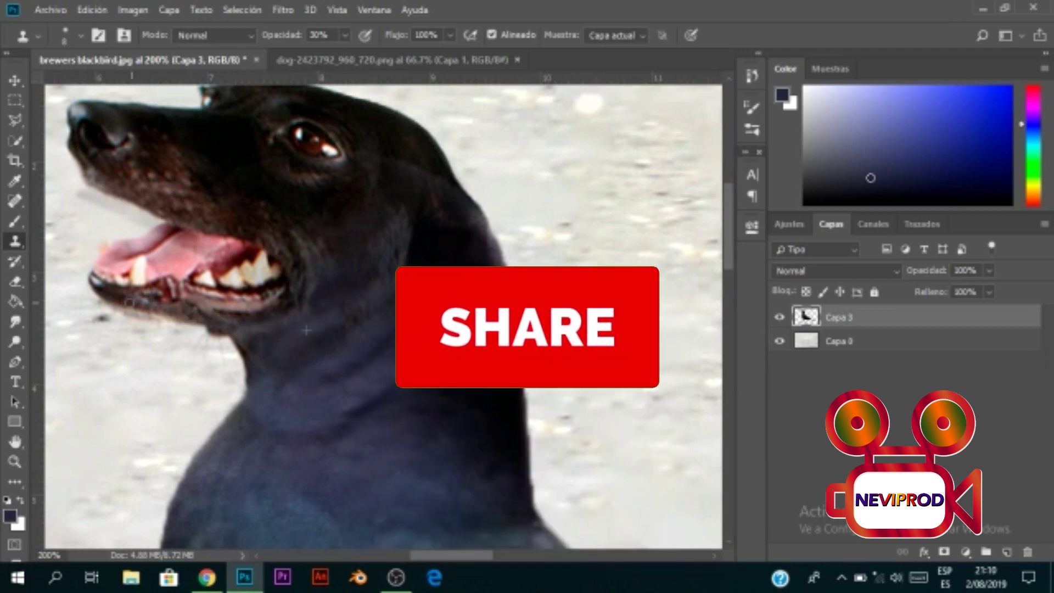
pyautogui.scroll(2, 307, 331)
# Clone dark fur over the muzzle and neck seam at 59% opacity, then fit the image
pyautogui.moveTo(272, 278); pyautogui.dragTo(214, 227)
pyautogui.press('5')
pyautogui.press('9')
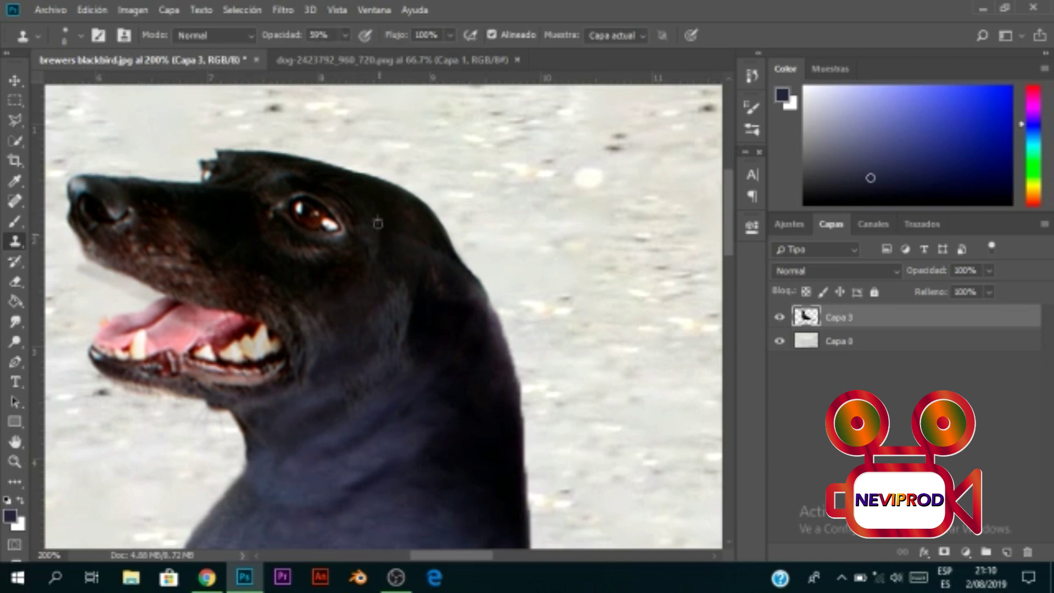
pyautogui.scroll(-4, 384, 230)
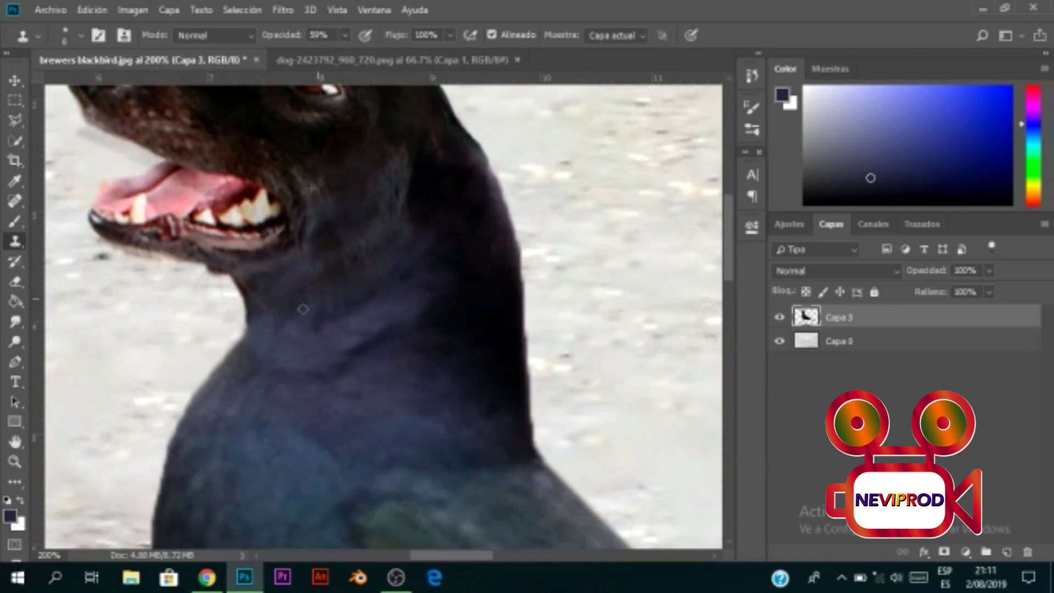
pyautogui.scroll(2, 427, 363)
pyautogui.hotkey('ctrl', '0')
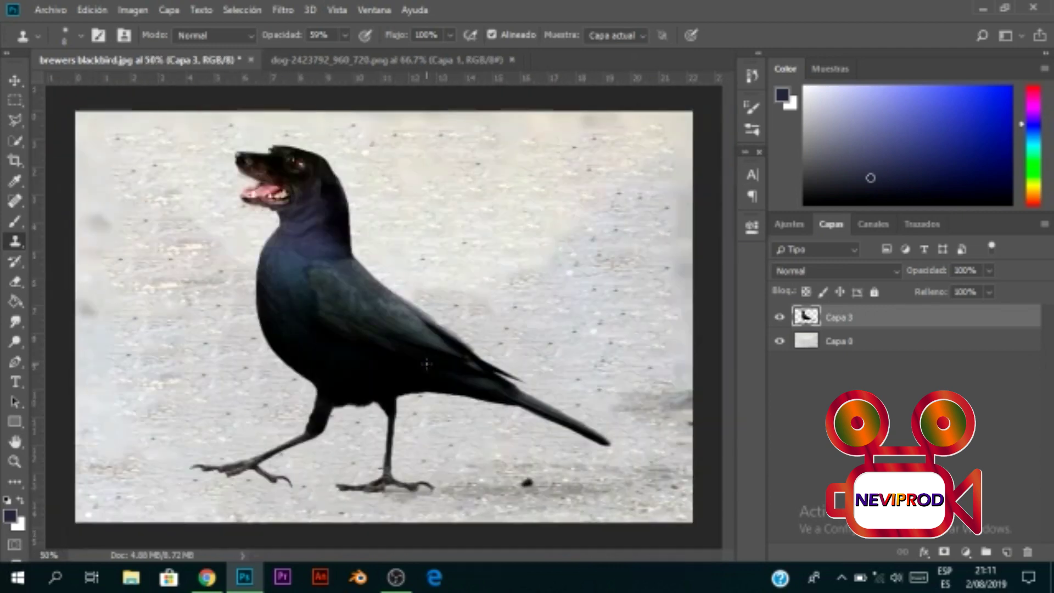
# In Liquify, push the bird's neck and chest outline with Forward Warp
pyautogui.hotkey('ctrl', '1')
pyautogui.click(283, 10)
pyautogui.press('Escape')
pyautogui.hotkey('ctrl', 'shift', 'x')
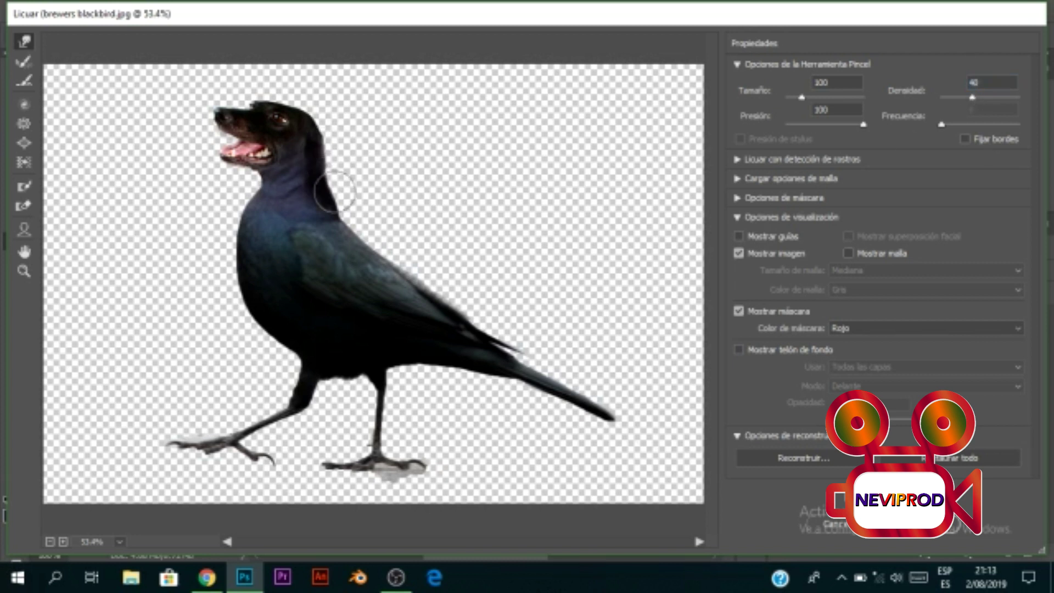
pyautogui.hotkey('ctrl', '+')
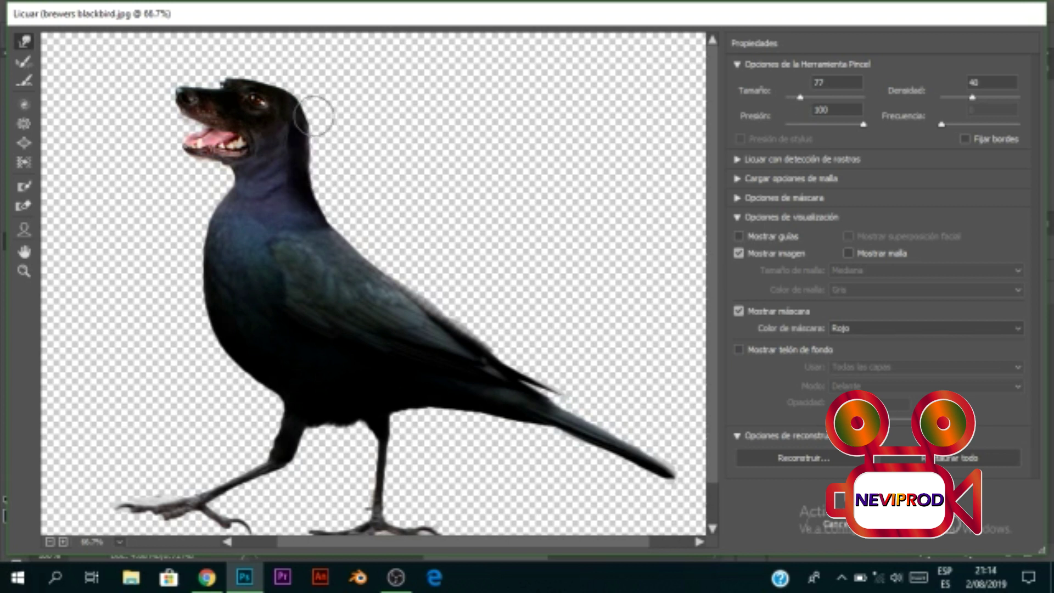
pyautogui.moveTo(238, 190); pyautogui.dragTo(211, 278)
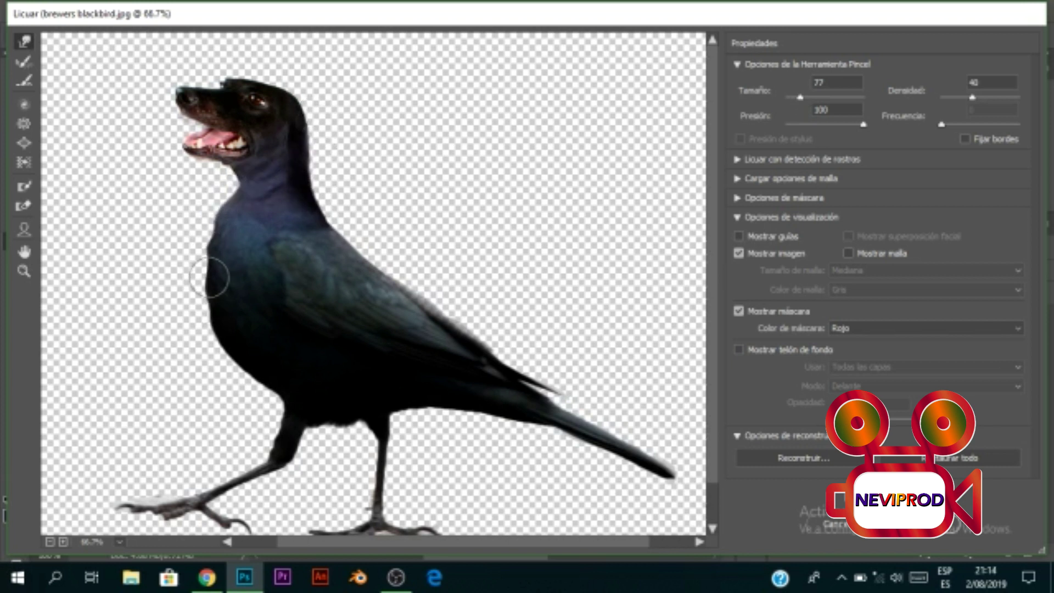
pyautogui.moveTo(226, 228); pyautogui.dragTo(216, 259)
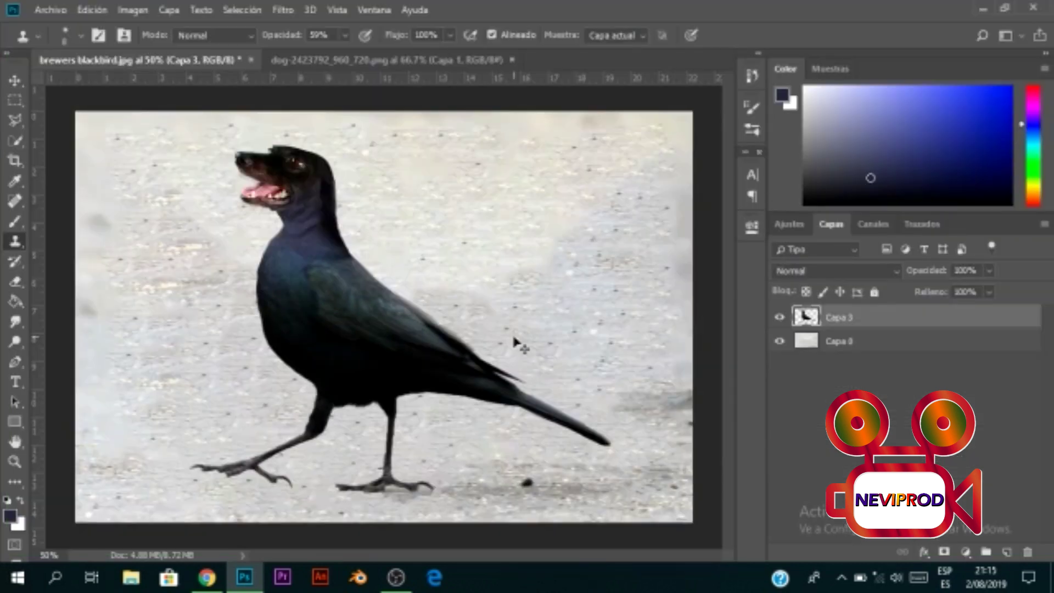
# Place the grass photo above Capa 0, tilted and enlarged to 155.68% across the upper background
pyautogui.click(839, 341)
pyautogui.click(50, 10)
pyautogui.click(107, 298)
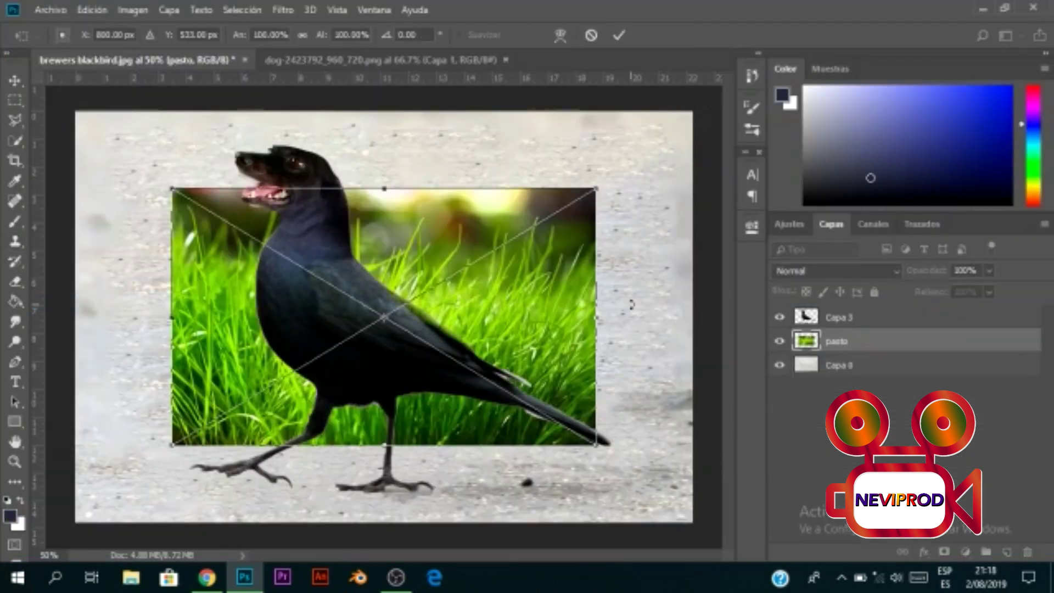
pyautogui.moveTo(631, 305); pyautogui.dragTo(526, 283)
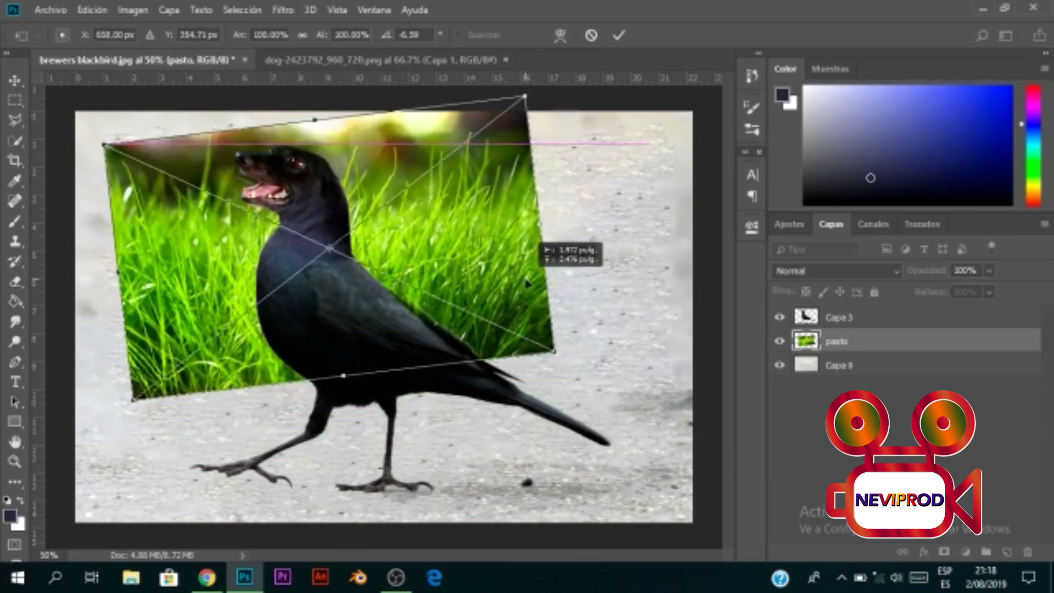
pyautogui.moveTo(105, 144); pyautogui.dragTo(46, 88)
pyautogui.moveTo(652, 327)
pyautogui.mouseDown()
pyautogui.moveTo(654, 344)
pyautogui.moveTo(648, 283)
pyautogui.mouseUp()
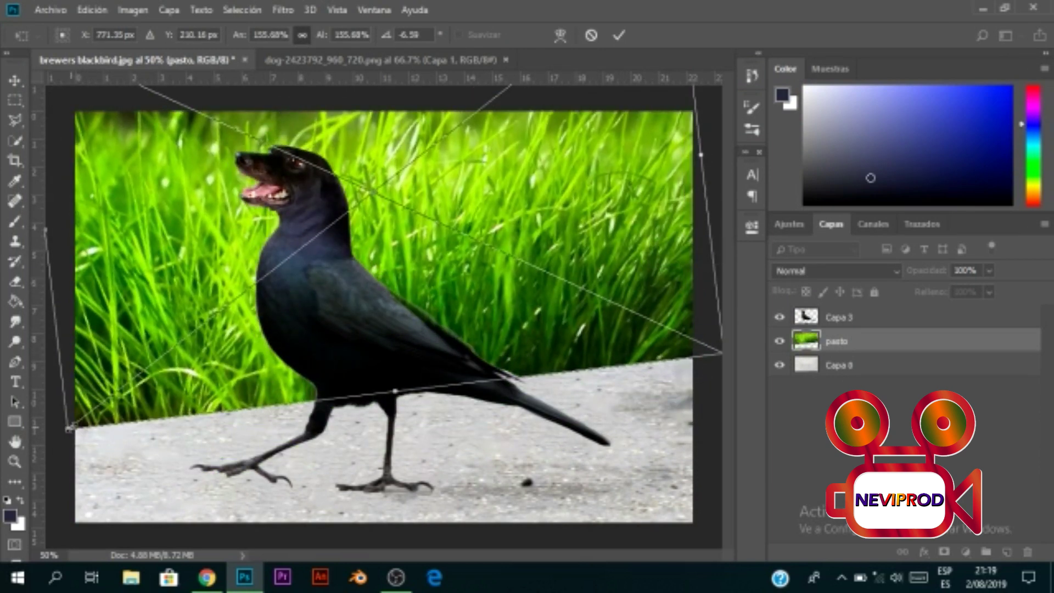
pyautogui.click(619, 35)
# Add a layer mask to the grass and hide the bird to view the grass edge
pyautogui.press('s')
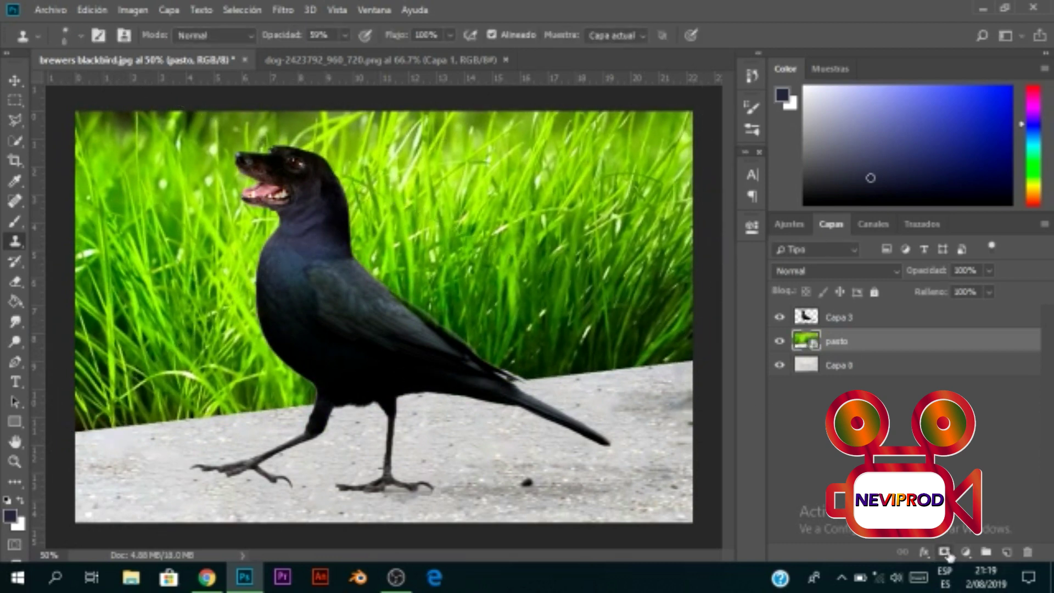
pyautogui.click(945, 552)
pyautogui.click(779, 317)
pyautogui.rightClick(214, 286)
# Set the brush size to 30 and rasterize the grass layer pasto
pyautogui.press('Return')
pyautogui.rightClick(912, 350)
pyautogui.click(706, 261)
pyautogui.click(527, 339)
pyautogui.click(511, 497)
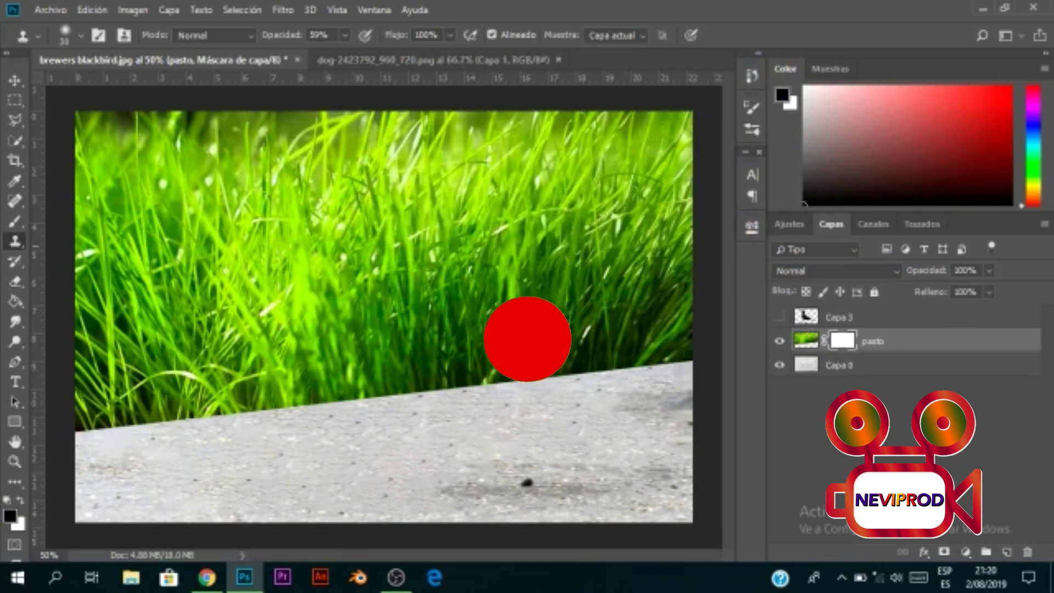
# Paint out the grass's lower edge along the gravel at full brush opacity
pyautogui.press('b')
pyautogui.moveTo(99, 426); pyautogui.dragTo(314, 404)
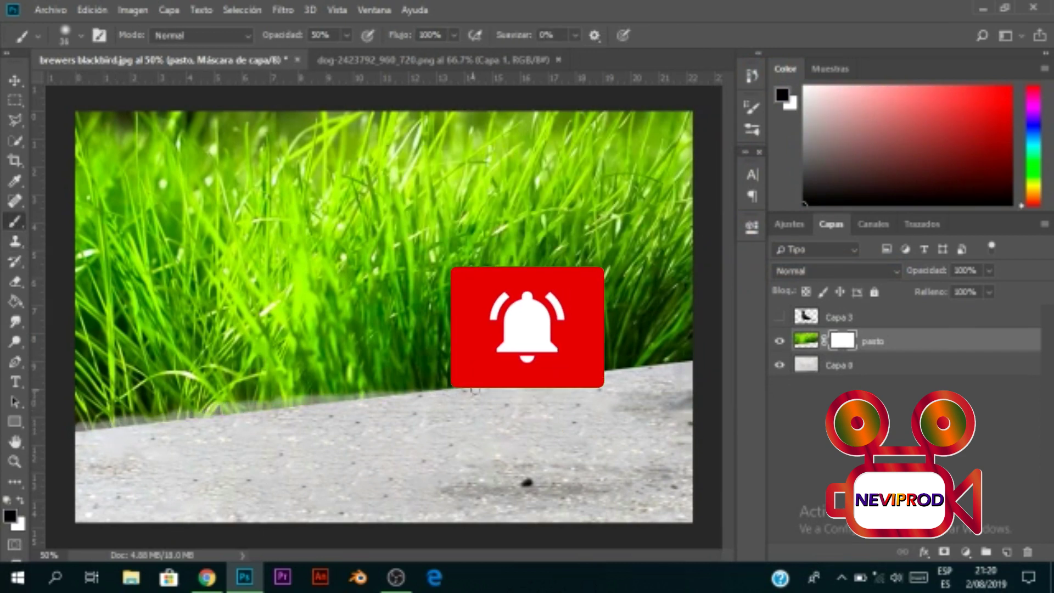
pyautogui.press('0')
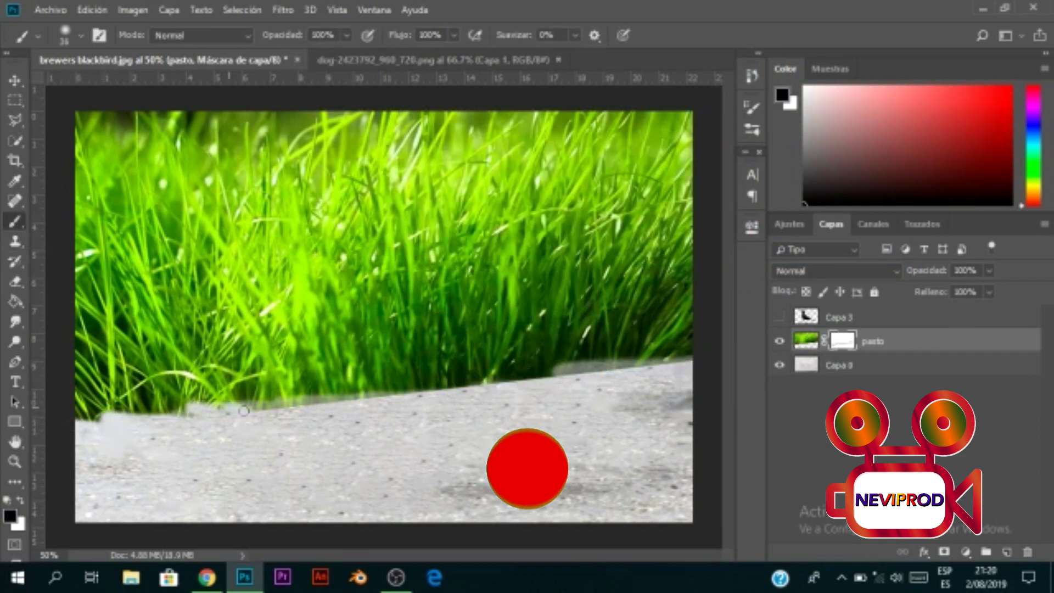
pyautogui.moveTo(101, 420); pyautogui.dragTo(423, 394)
pyautogui.moveTo(524, 378); pyautogui.dragTo(541, 385)
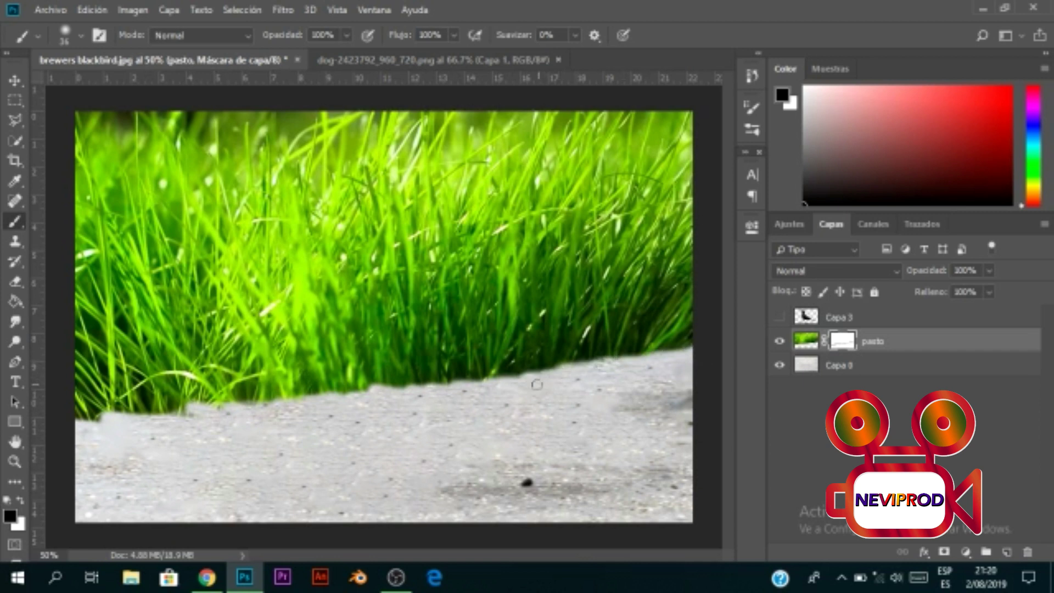
# Soften the grass edge at 53% brush opacity, then show and select blackbird layer Capa 3
pyautogui.press('5')
pyautogui.press('3')
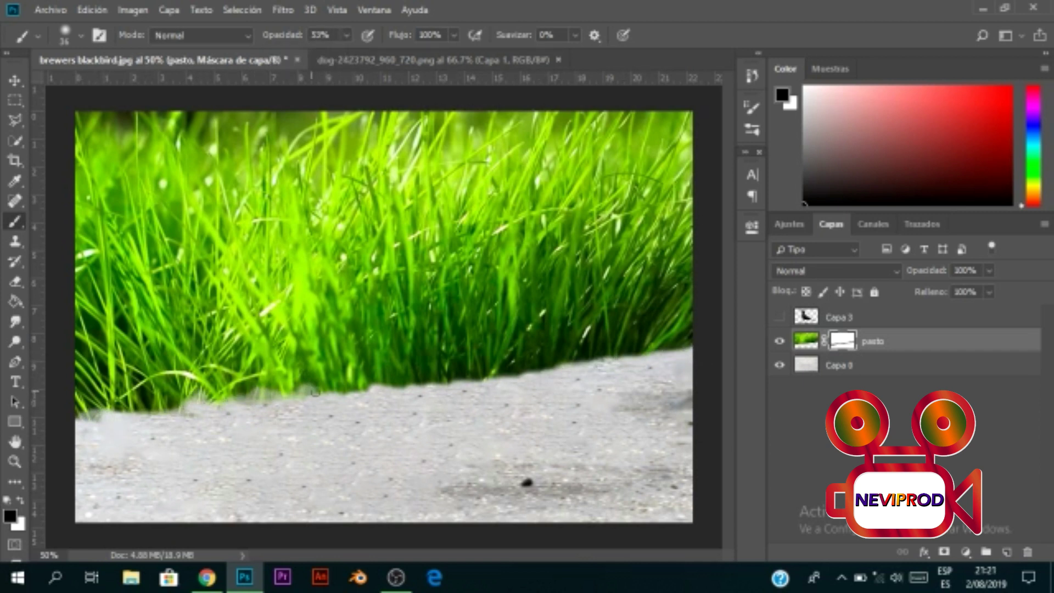
pyautogui.moveTo(306, 391); pyautogui.dragTo(464, 378)
pyautogui.moveTo(552, 367); pyautogui.dragTo(667, 348)
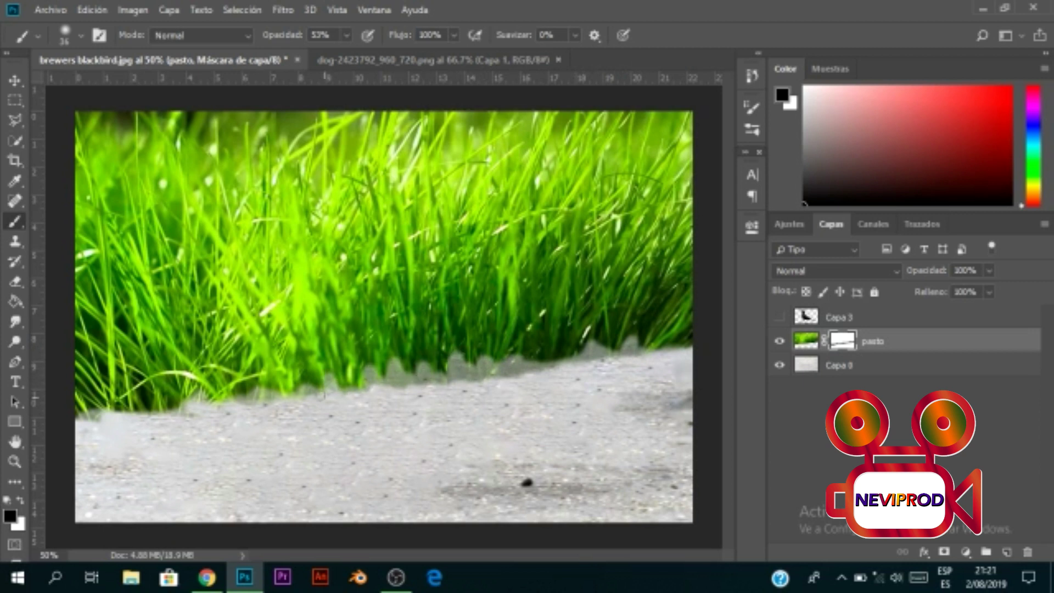
pyautogui.moveTo(163, 404); pyautogui.dragTo(77, 424)
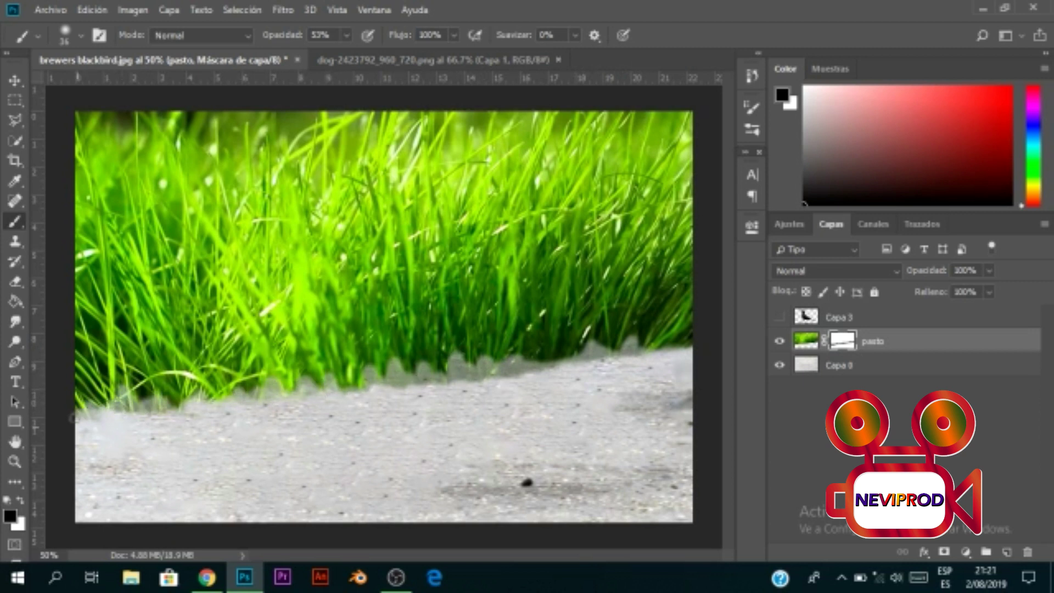
pyautogui.click(780, 318)
pyautogui.click(857, 318)
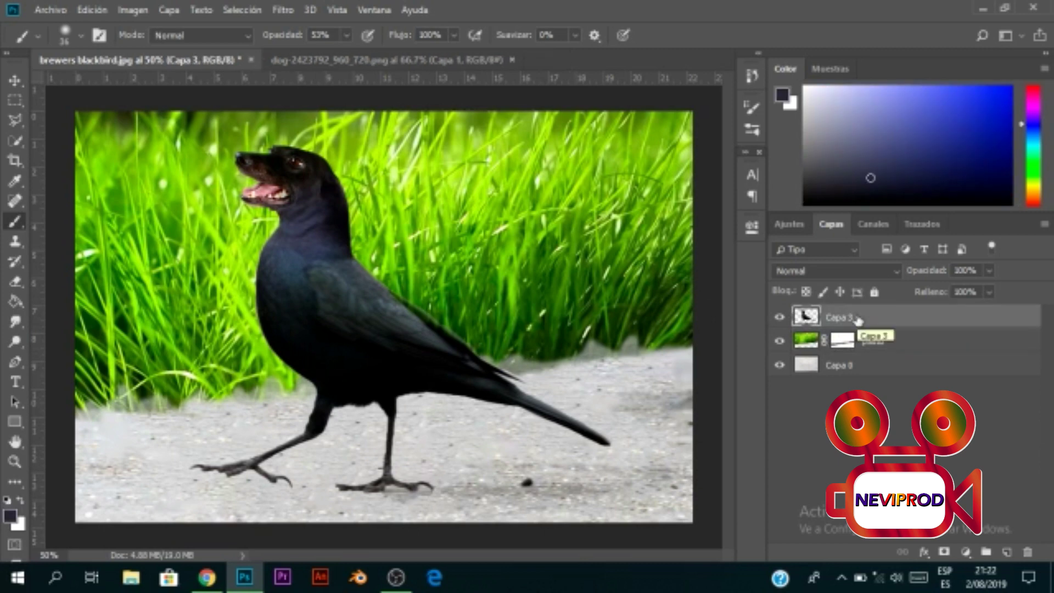
pyautogui.click(965, 552)
pyautogui.click(905, 381)
pyautogui.hotkey('ctrl', 'alt', 'g')
pyautogui.moveTo(552, 367)
pyautogui.mouseDown()
pyautogui.moveTo(652, 365)
pyautogui.moveTo(711, 333)
pyautogui.mouseUp()
pyautogui.moveTo(600, 366); pyautogui.dragTo(700, 365)
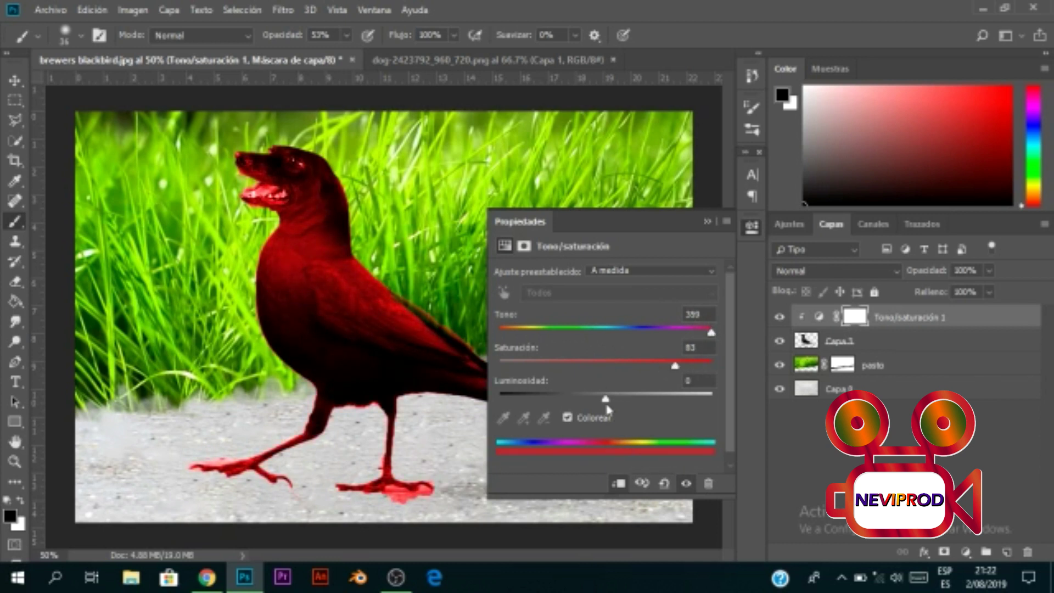
pyautogui.moveTo(601, 400); pyautogui.dragTo(572, 400)
pyautogui.moveTo(711, 332); pyautogui.dragTo(628, 332)
pyautogui.moveTo(572, 398); pyautogui.dragTo(607, 395)
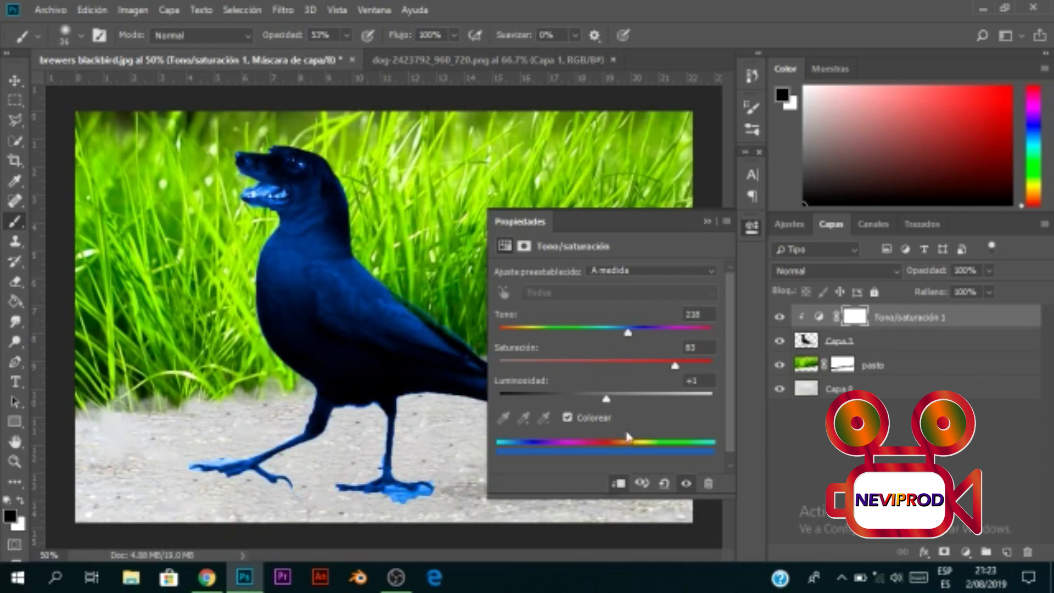
pyautogui.click(686, 483)
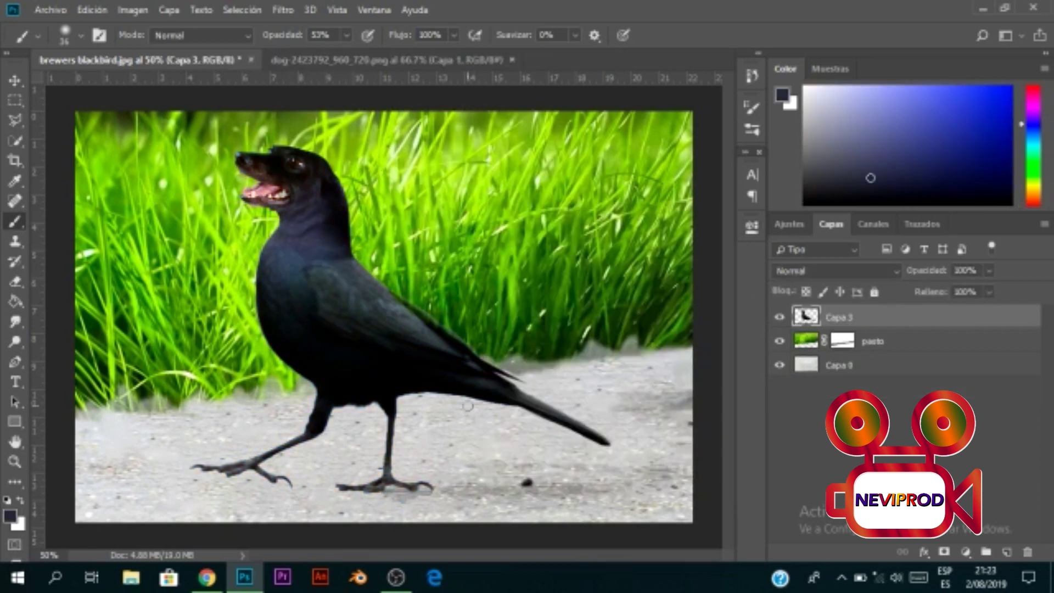
# Zoom in to inspect the bird's body and dog head up close
pyautogui.hotkey('ctrl', '+')
pyautogui.hotkey('ctrl', '+')
pyautogui.scroll(1, 418, 405)
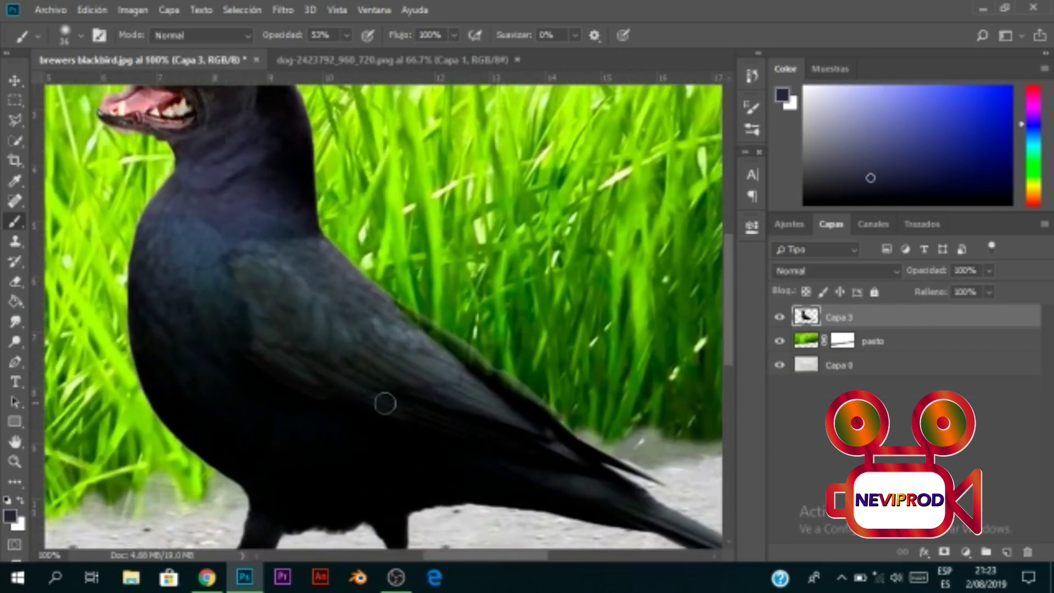
pyautogui.scroll(2, 384, 402)
pyautogui.scroll(1, 373, 404)
pyautogui.moveTo(524, 557); pyautogui.dragTo(483, 565)
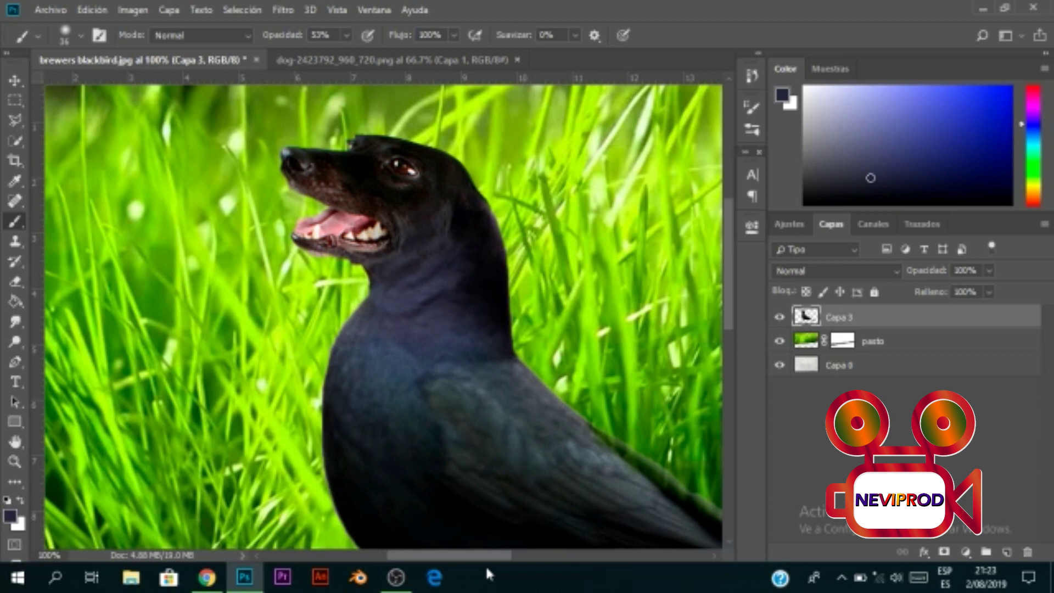
# Zoom back out to the whole composite and open the Archivo menu
pyautogui.hotkey('ctrl', '-')
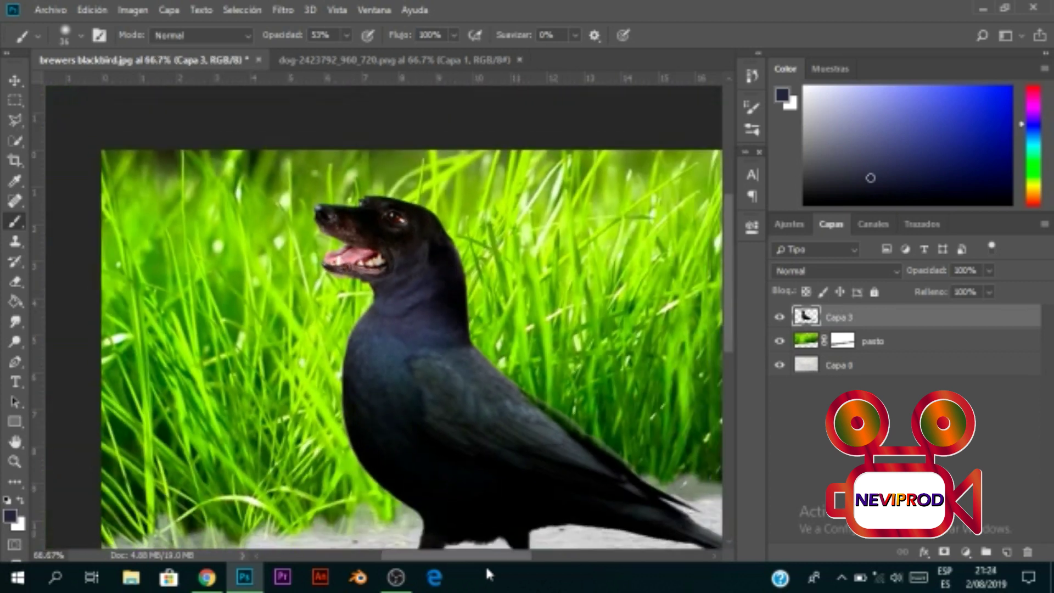
pyautogui.hotkey('ctrl', '-')
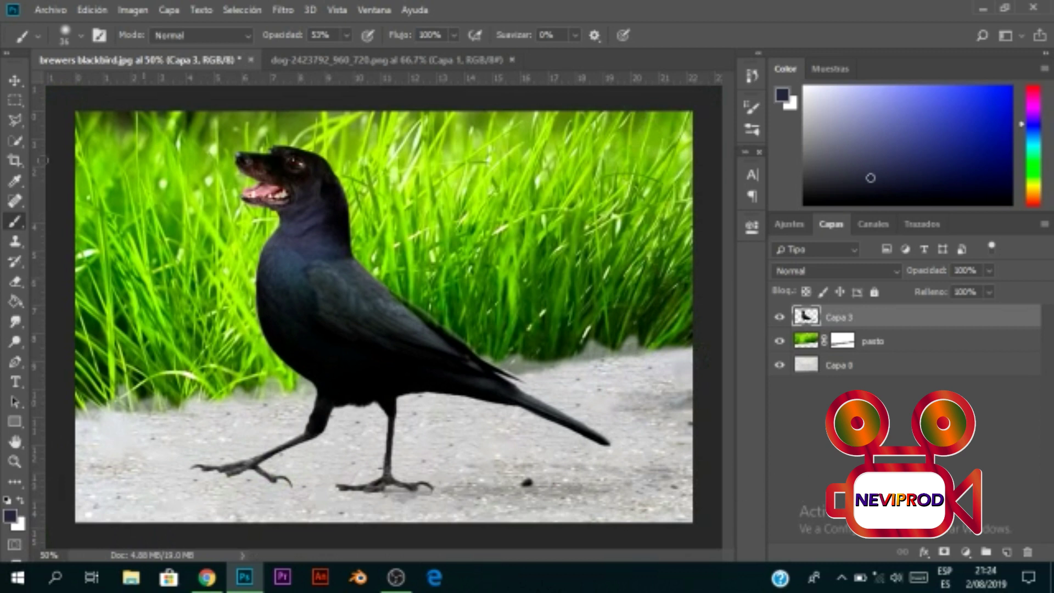
pyautogui.click(44, 11)
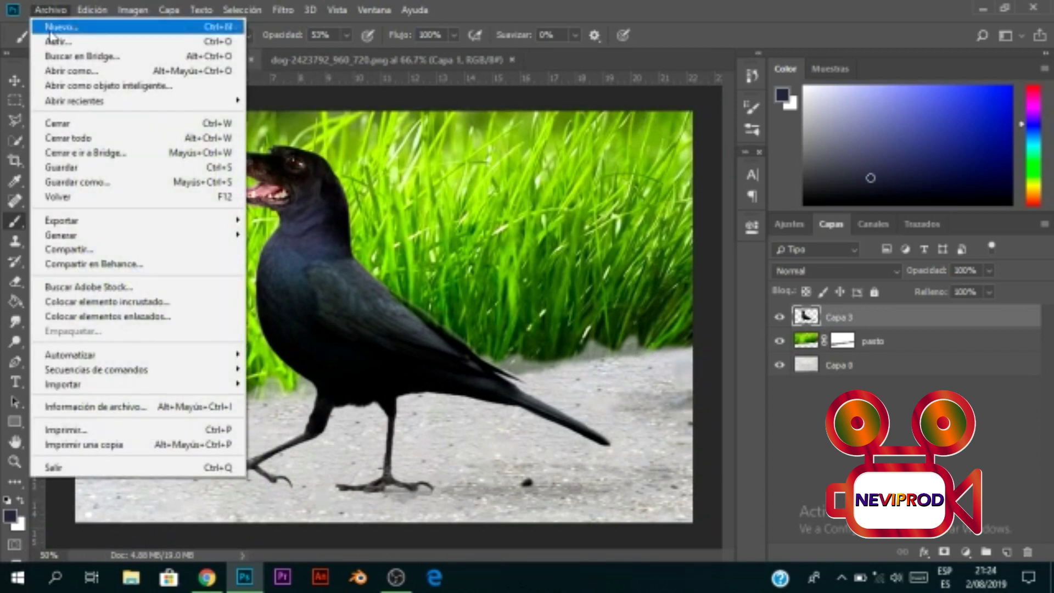